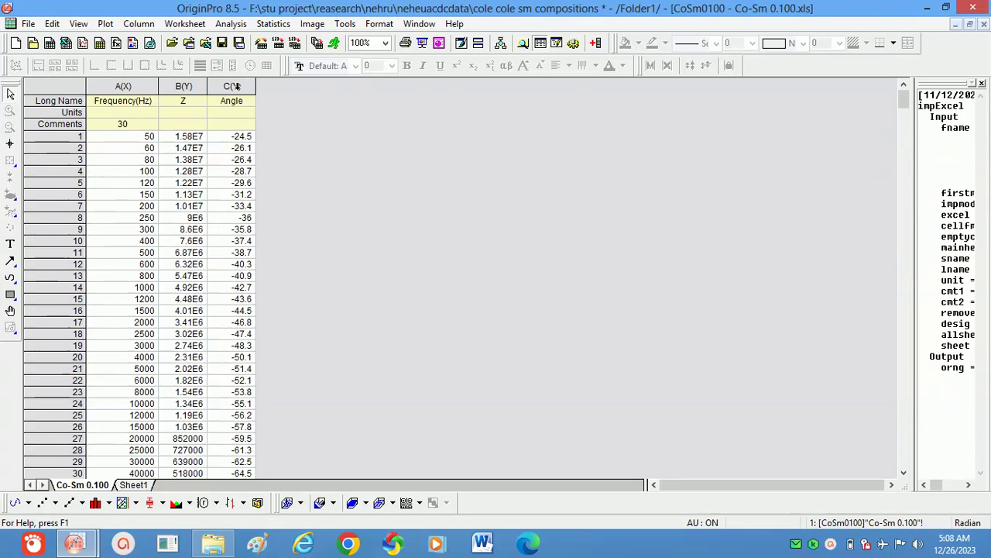
- Examine the Angle column and the reference worksheet's derived columns for impedance, admittance, AC conductivity and modulus
click(232, 86)
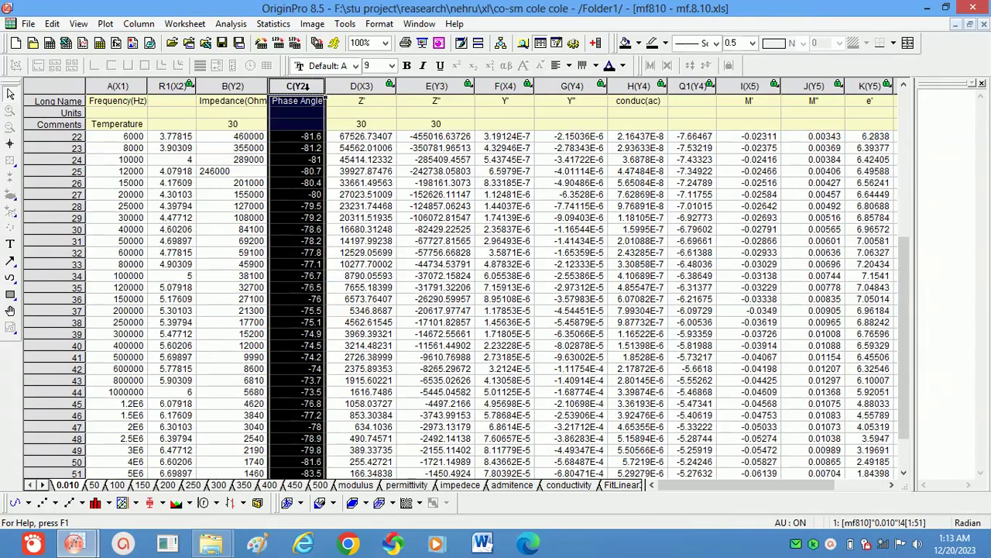
click(353, 90)
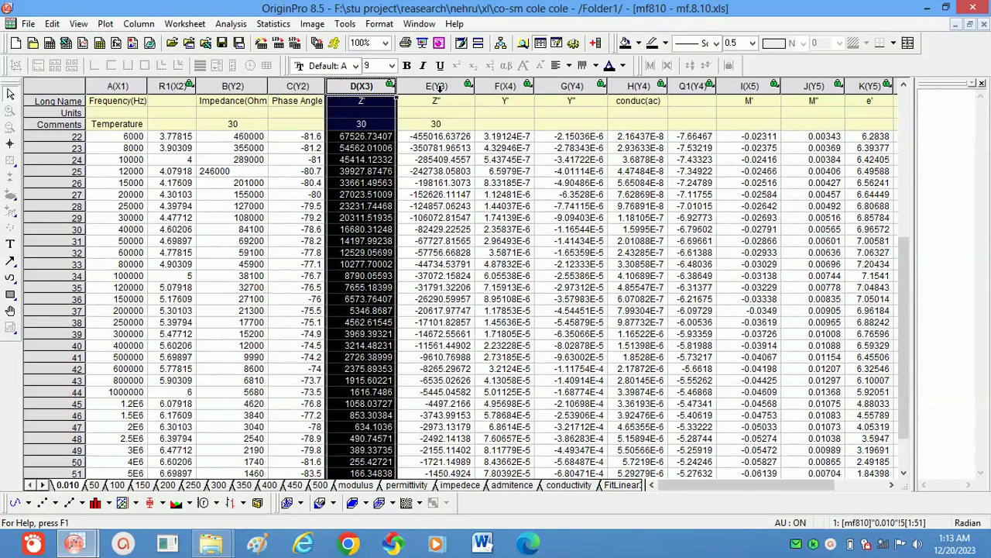
click(439, 89)
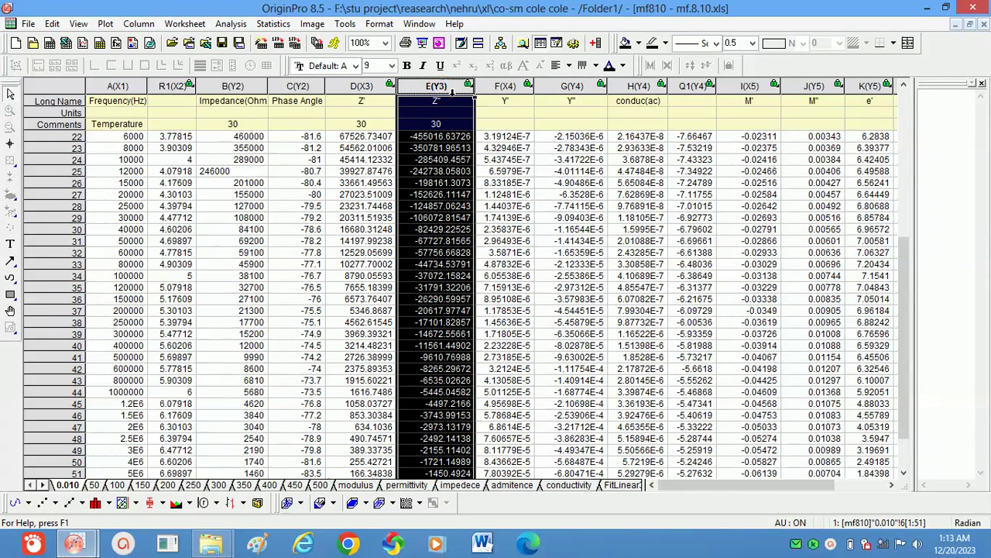
click(507, 89)
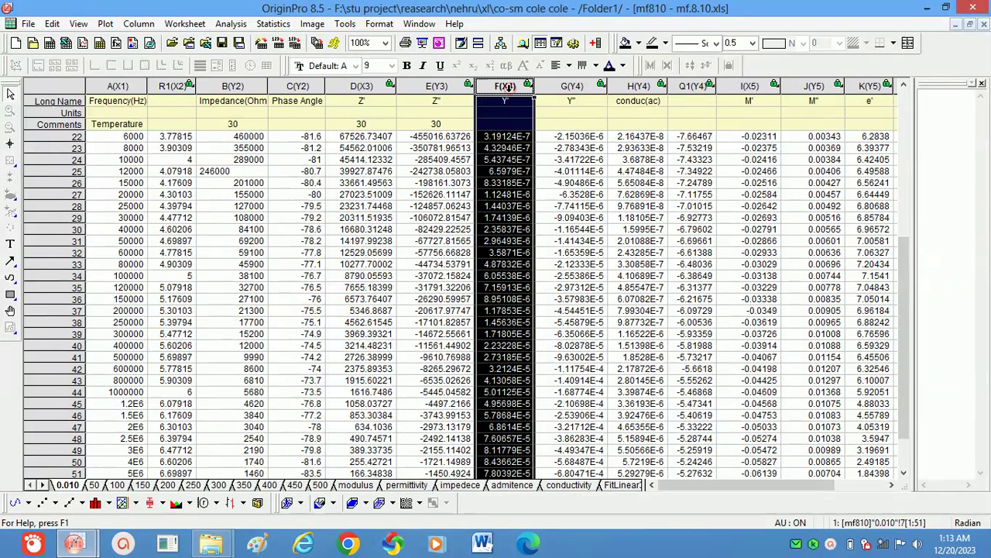
click(564, 89)
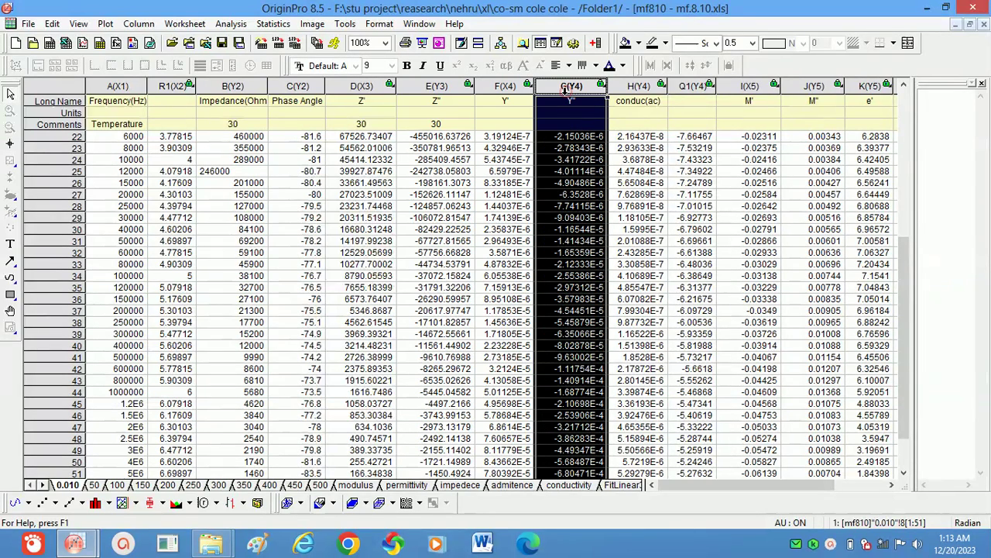
click(630, 88)
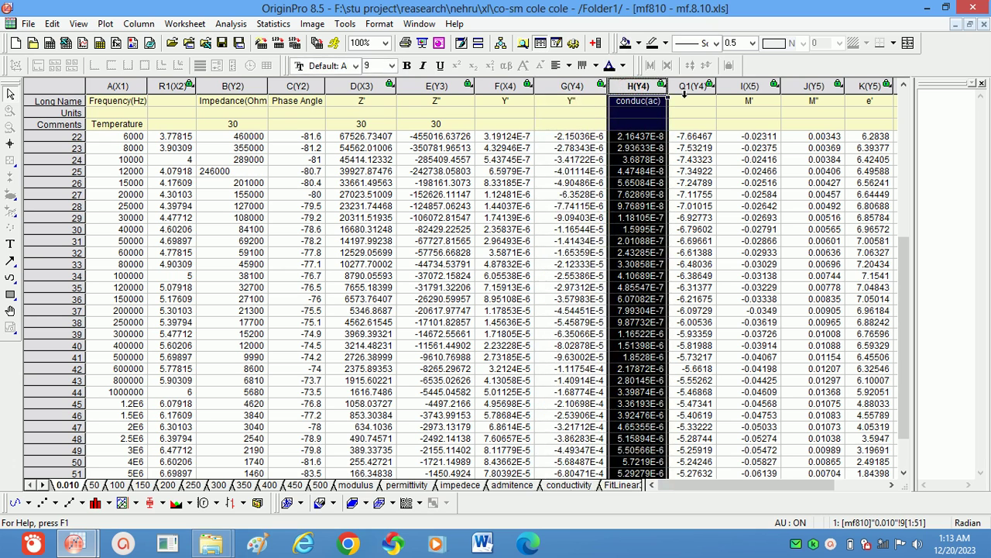
click(746, 88)
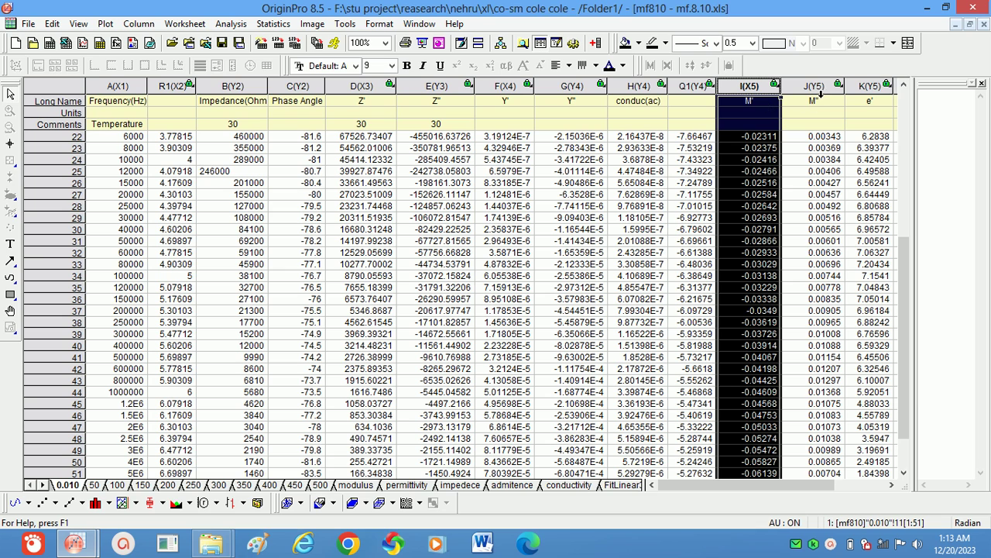
click(814, 89)
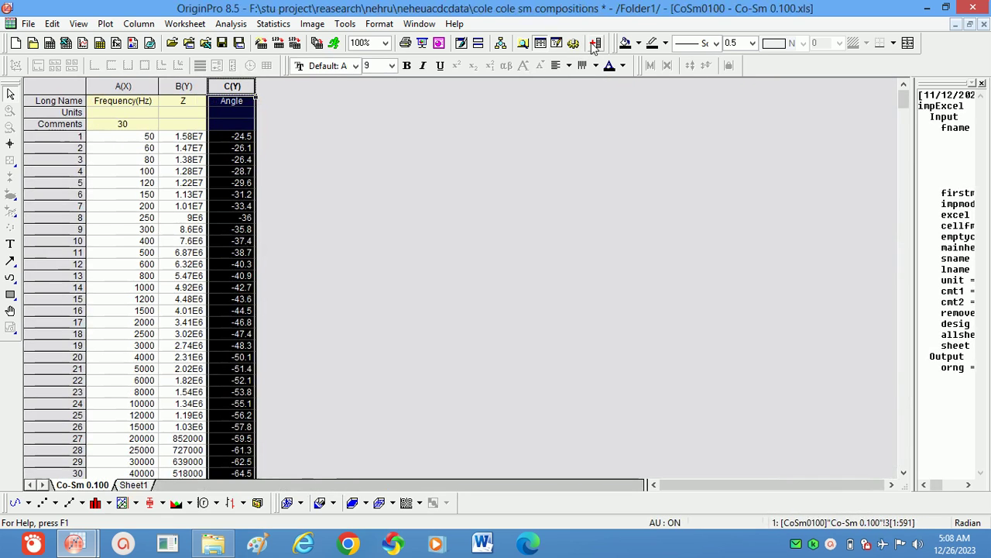
- Add two new columns after Angle in the Co-Sm 0.100 sheet and give them the long names Z' and Z''
click(595, 43)
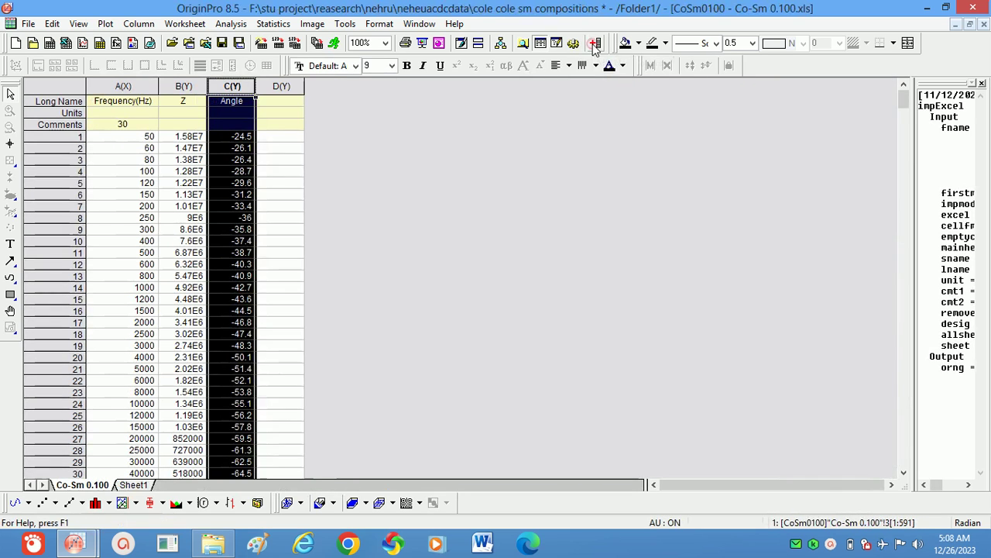
click(595, 43)
click(290, 103)
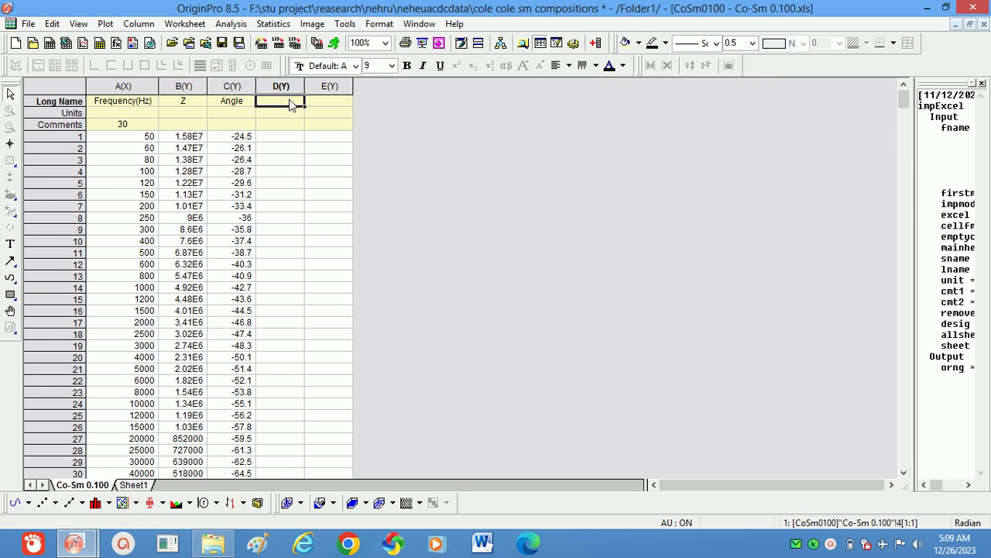
text(Z)
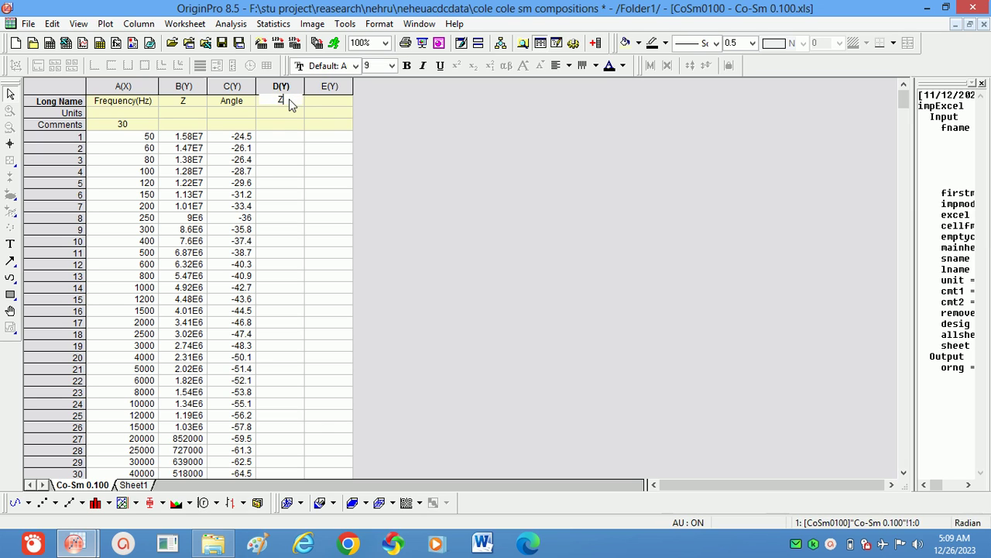
text(')
click(318, 108)
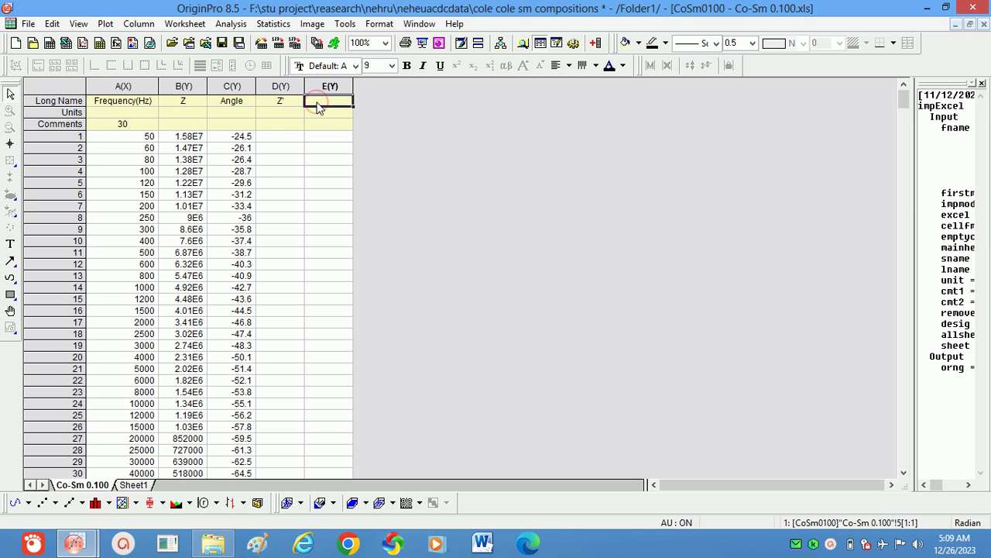
text(Z)
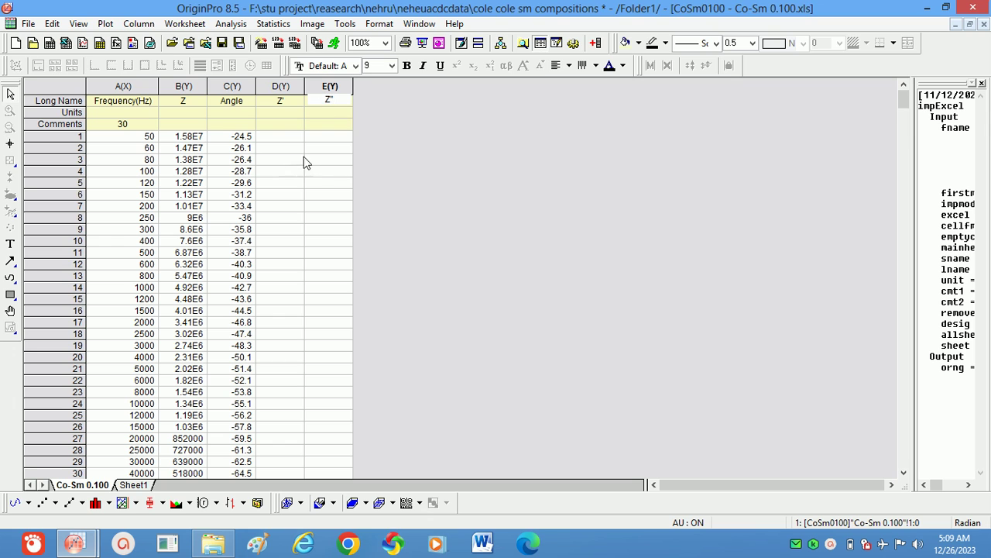
- Start a column-values formula for the Z' column with Col(Z) followed by the cos() function
click(285, 89)
right_click(285, 88)
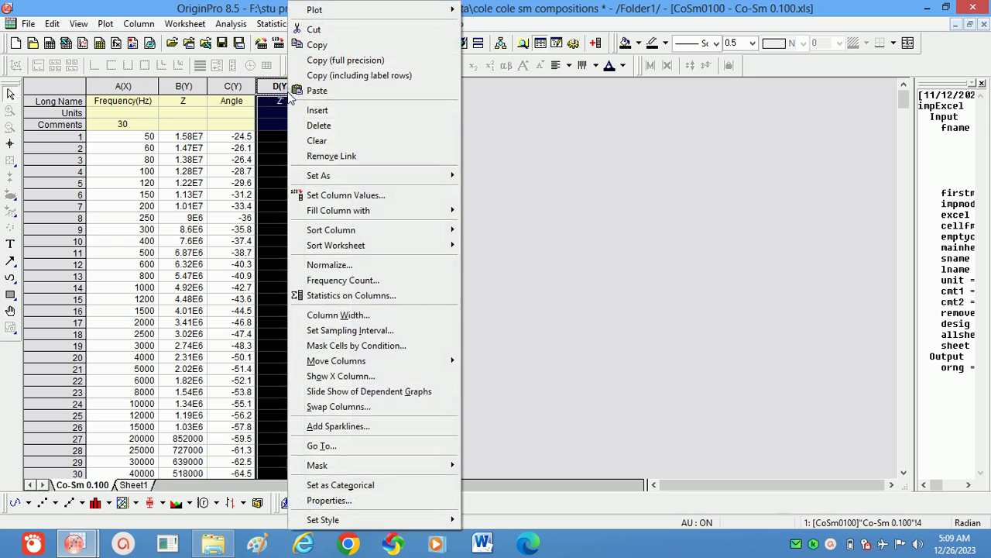
click(368, 199)
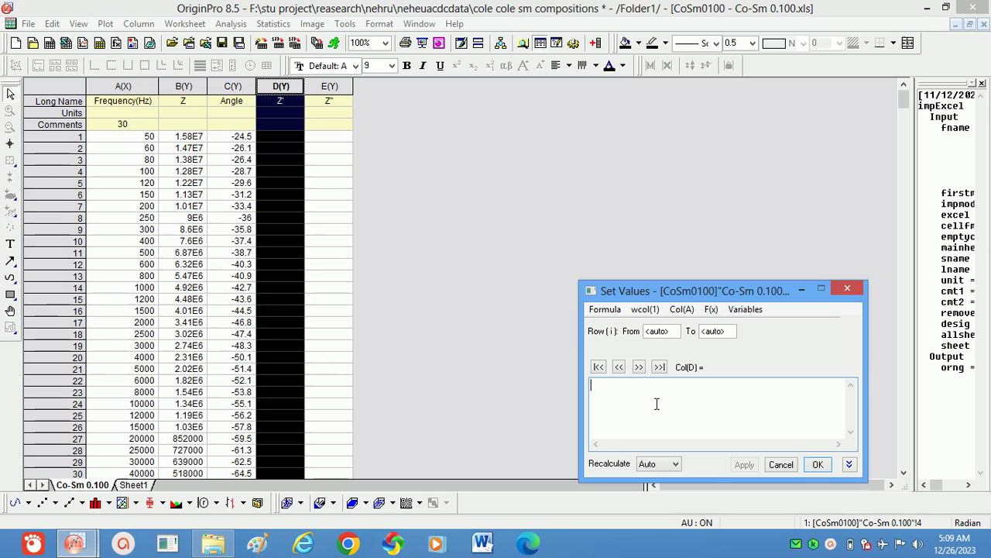
click(682, 309)
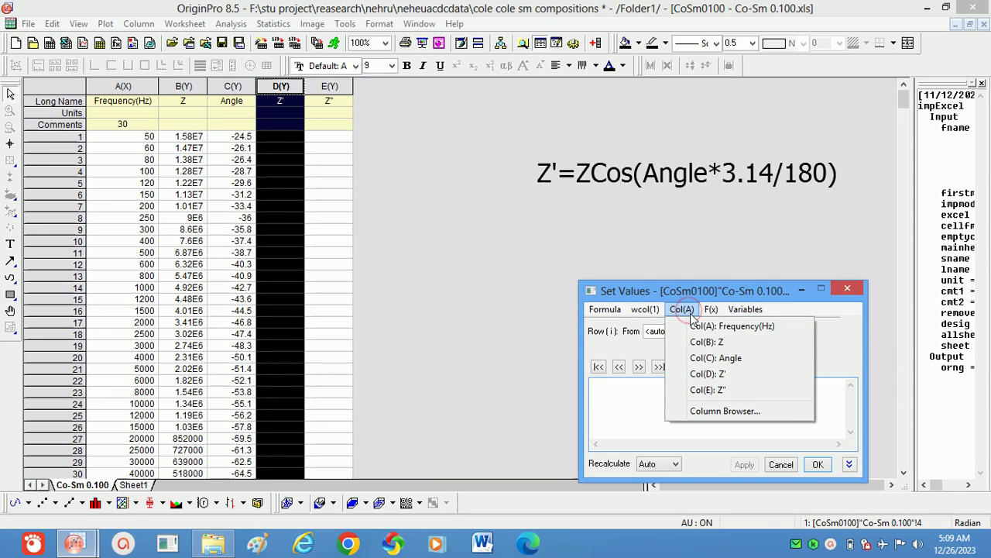
click(716, 342)
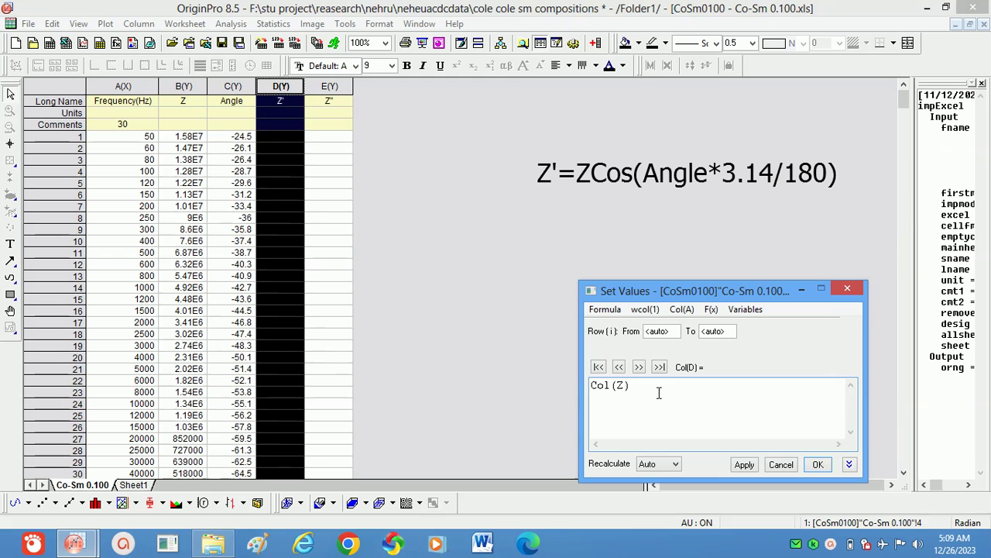
click(711, 311)
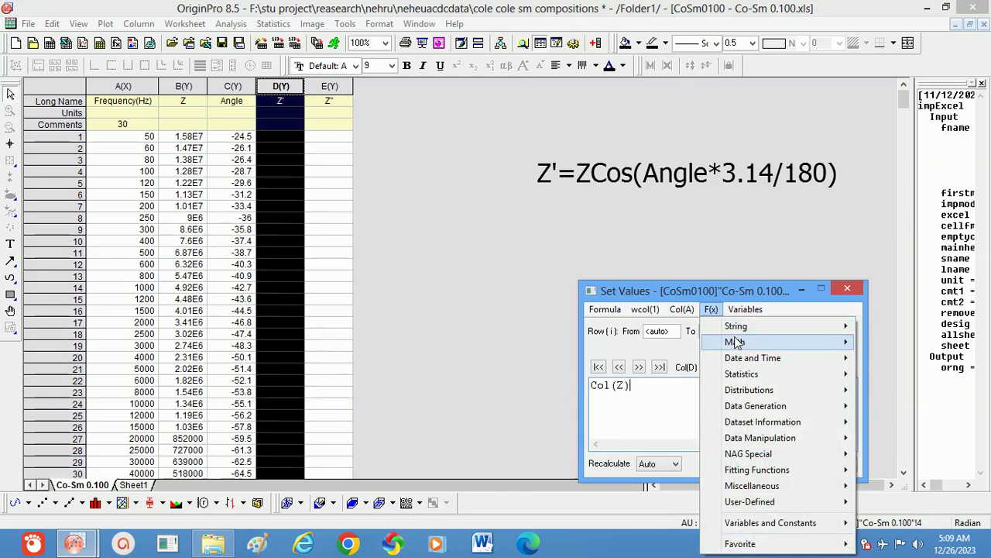
mouse_move(736, 343)
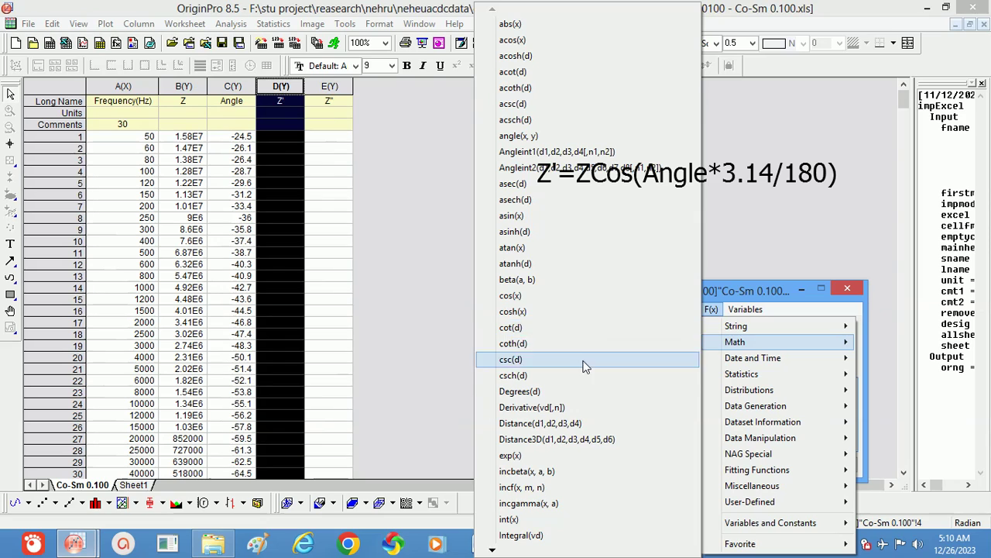
click(564, 297)
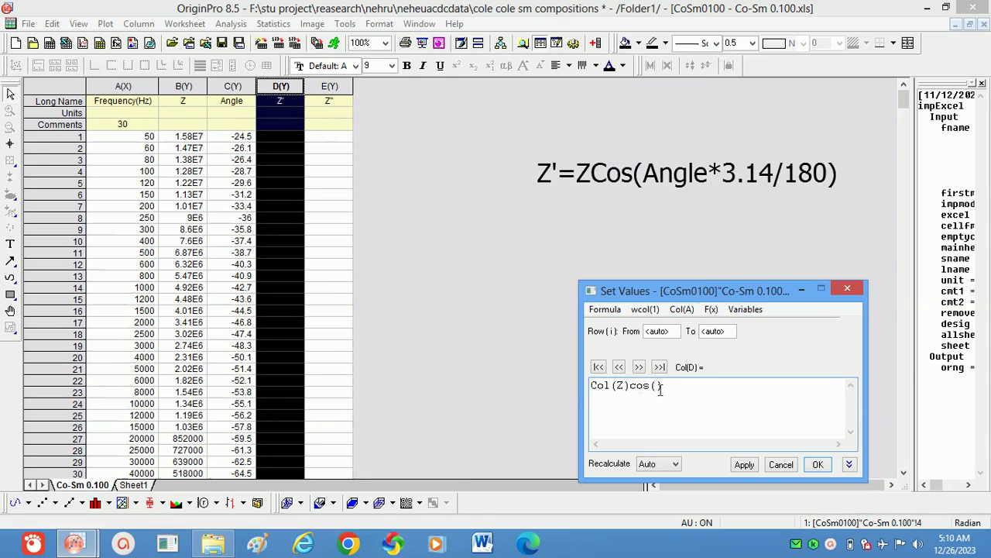
- Fill the cosine argument with Col(Angle)*3.14/180 and apply the formula to the Z' column
click(655, 386)
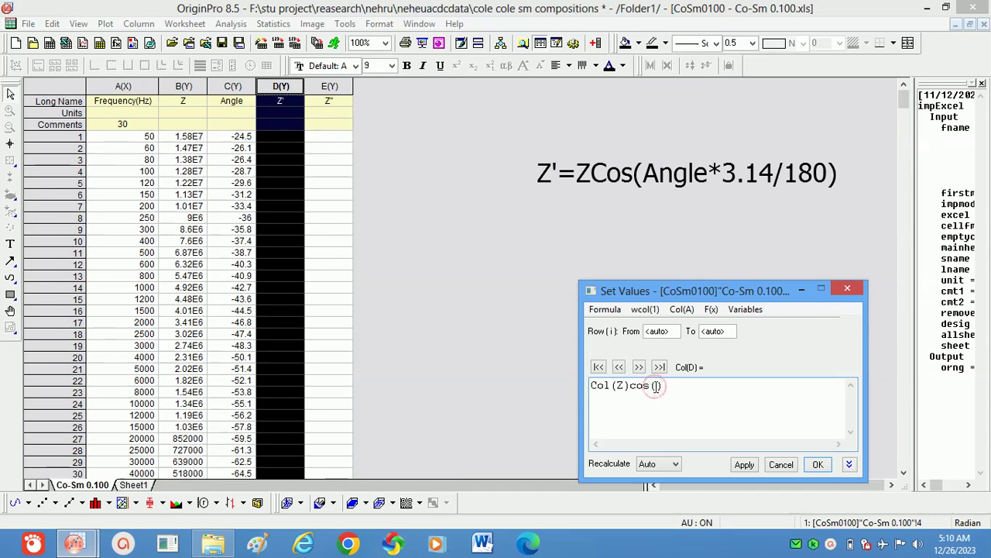
click(682, 309)
click(714, 356)
text())
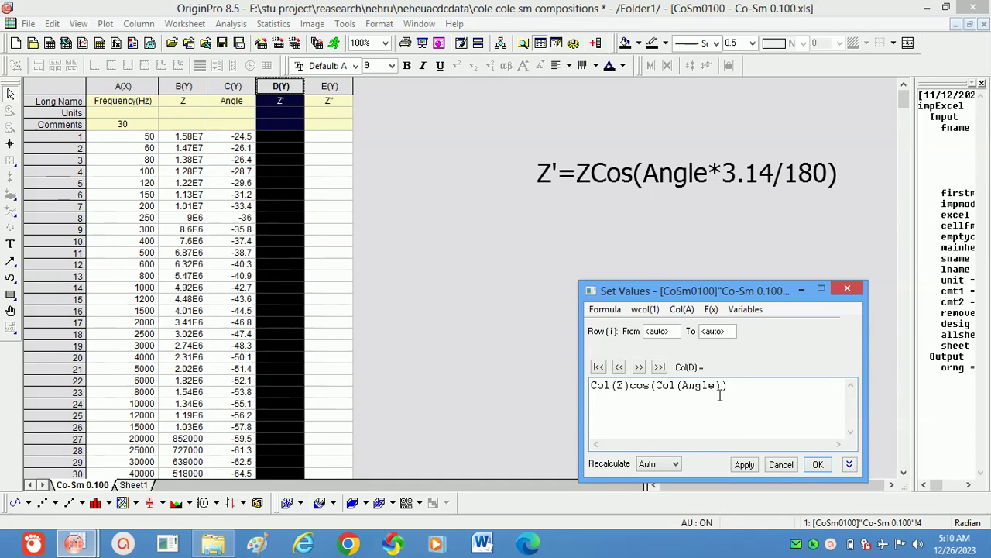
text(3.1)
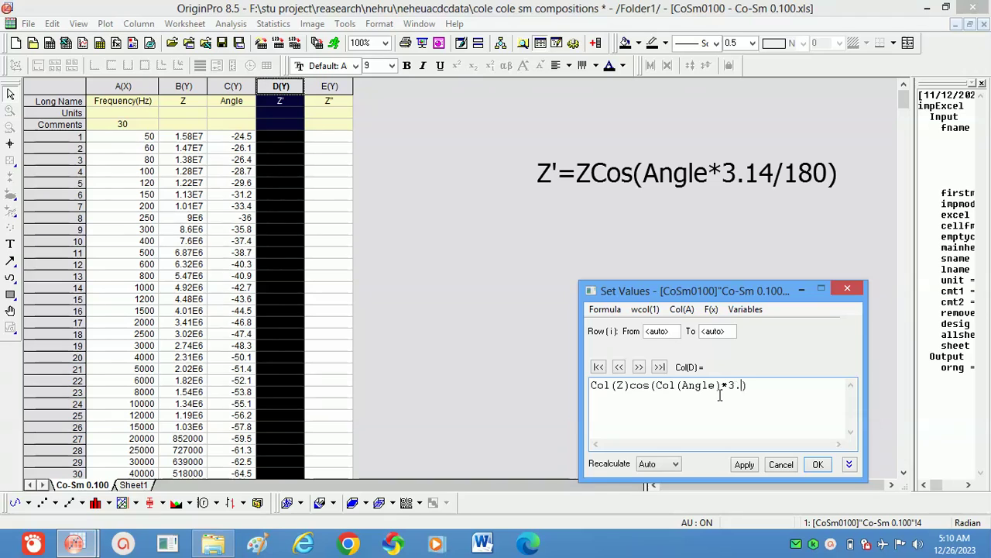
text(4/180)
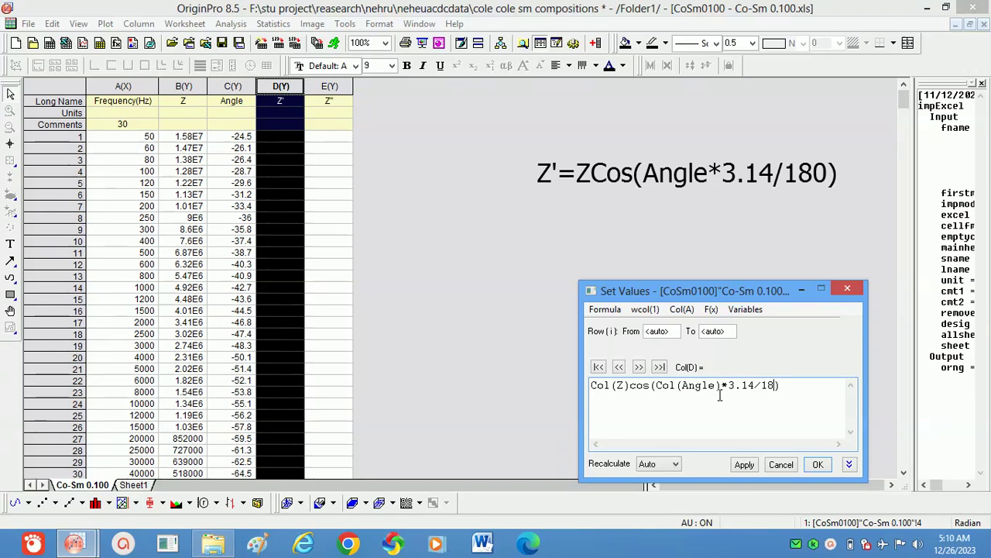
click(744, 464)
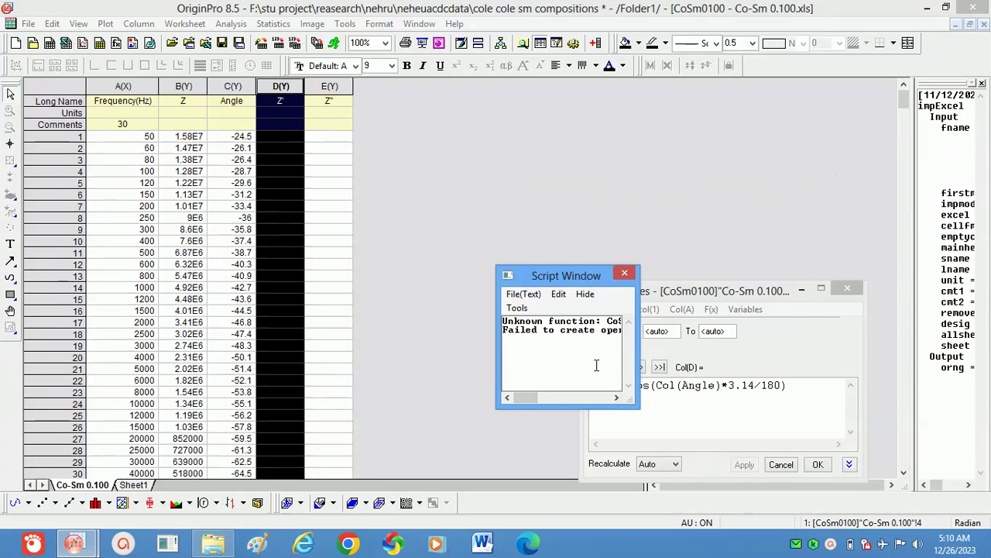
- Correct the Z' formula to Col(Z)*cos(Col(Angle)*3.14/180) by adding the multiplication sign, and apply it
click(625, 273)
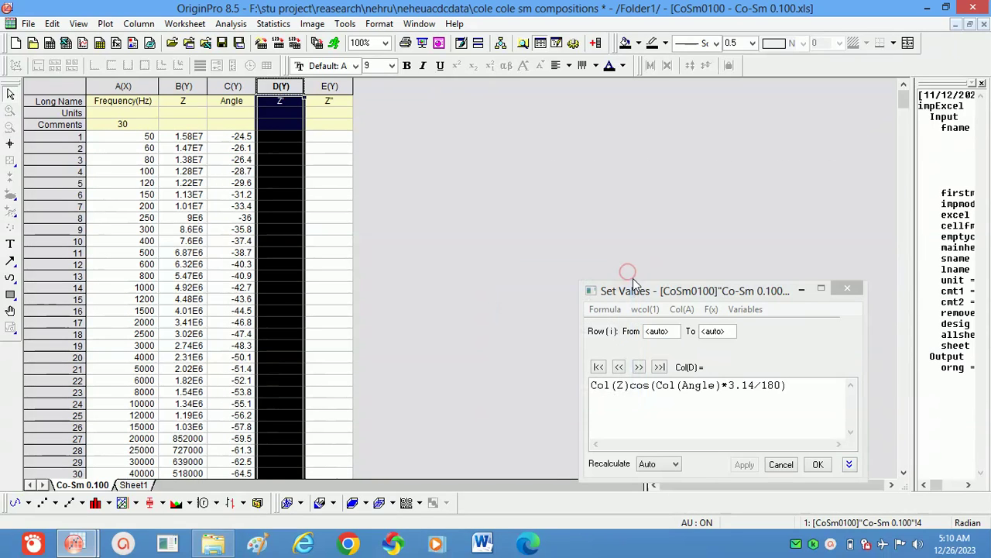
click(628, 387)
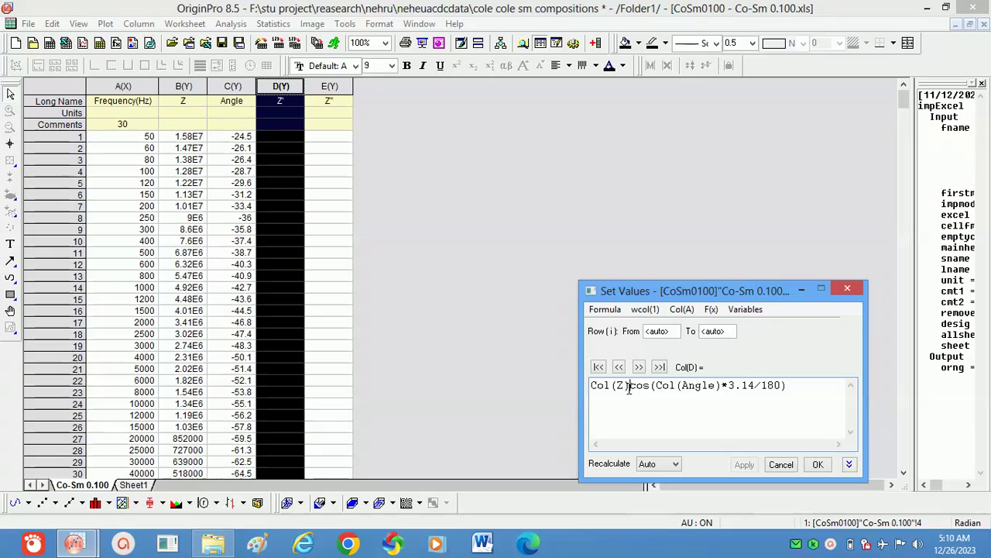
text(*)
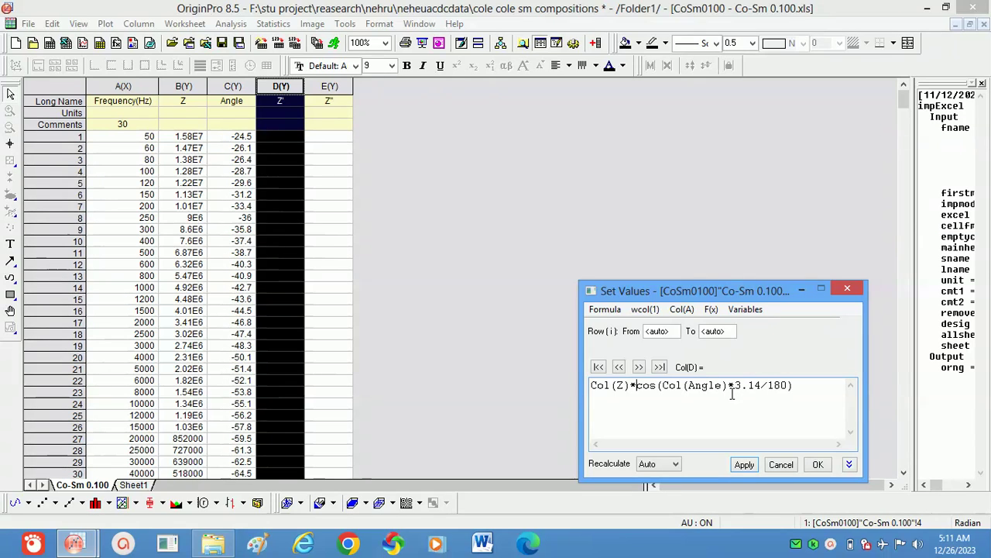
click(744, 464)
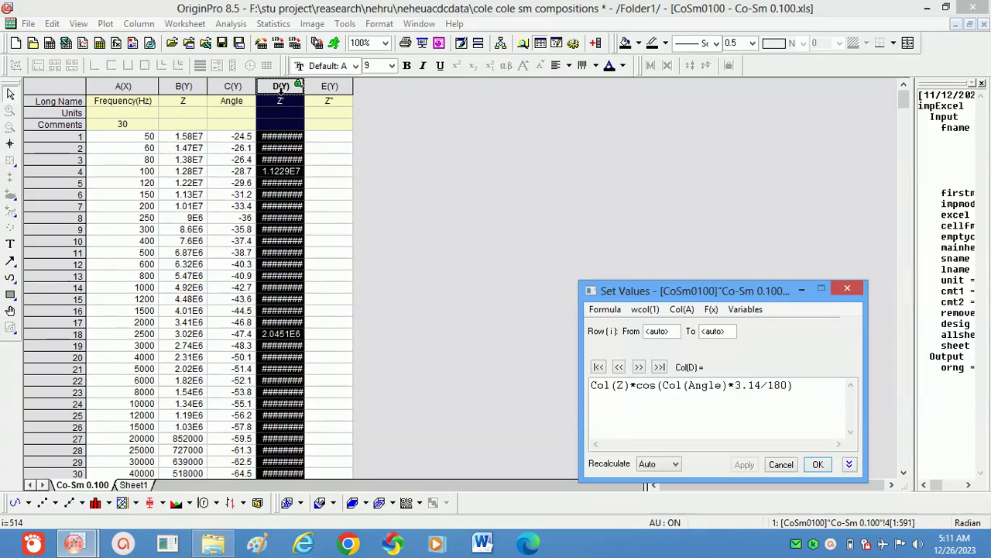
- Copy the Z' column's formula into the column-values formula of the Z'' column
click(333, 86)
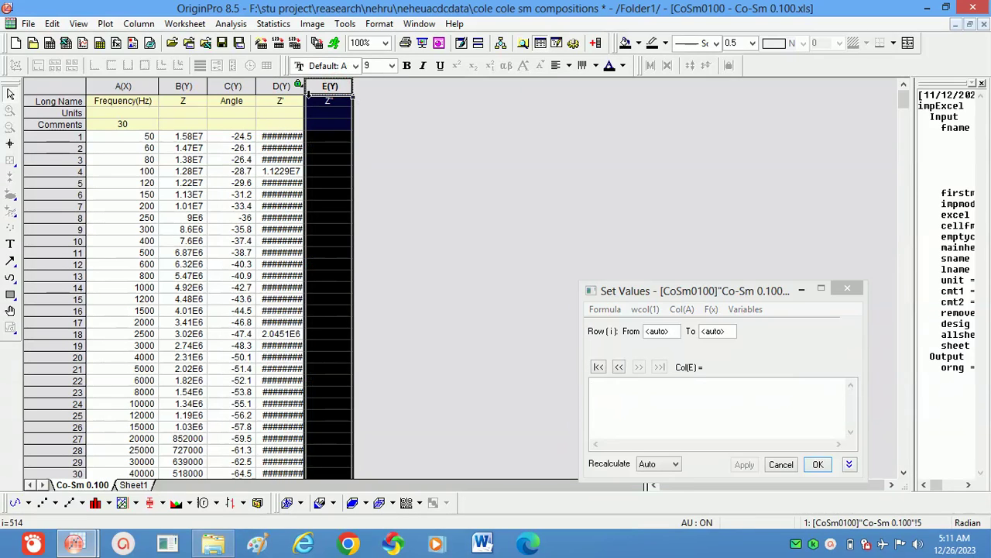
click(288, 88)
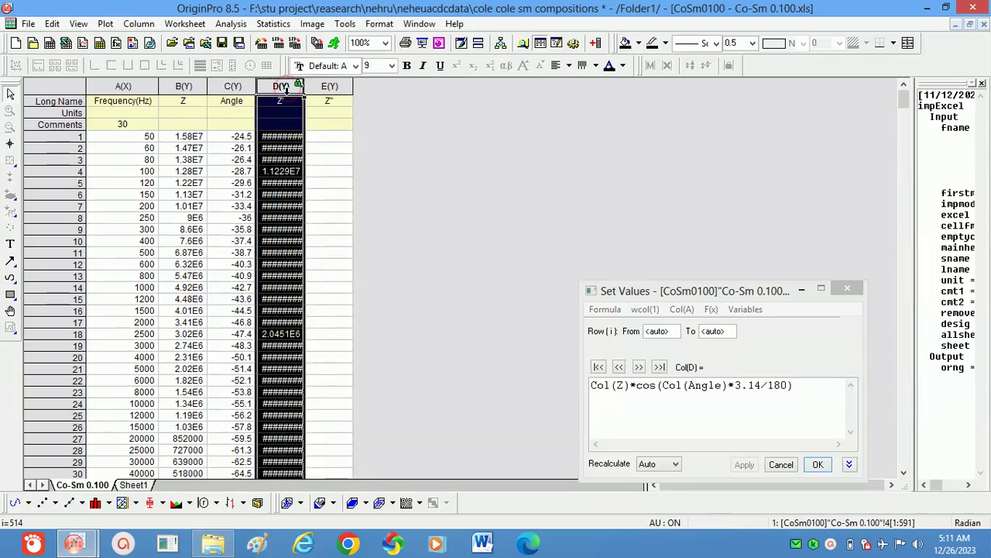
drag(793, 385, 587, 385)
key(ctrl+c)
click(333, 86)
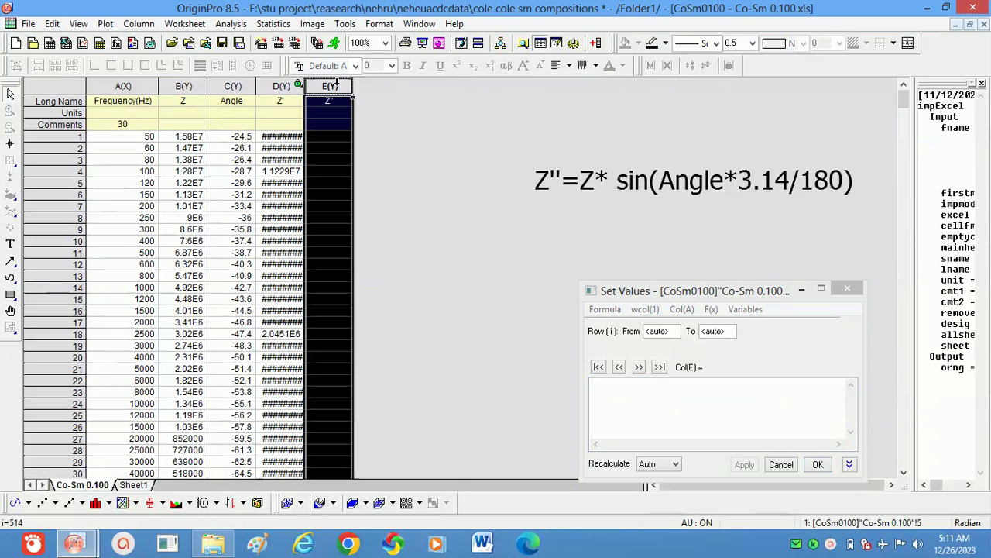
click(663, 401)
key(ctrl+v)
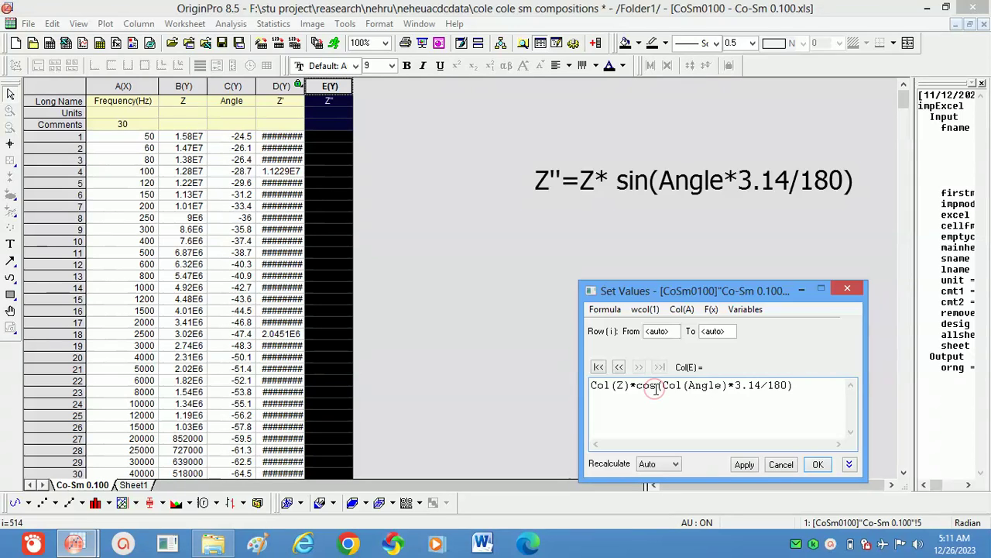
- Replace the cosine function with Sin in the Z'' formula, making it Col(Z)*Sin(Col(Angle)*3.14/180), and apply it
double_click(647, 385)
key(Delete)
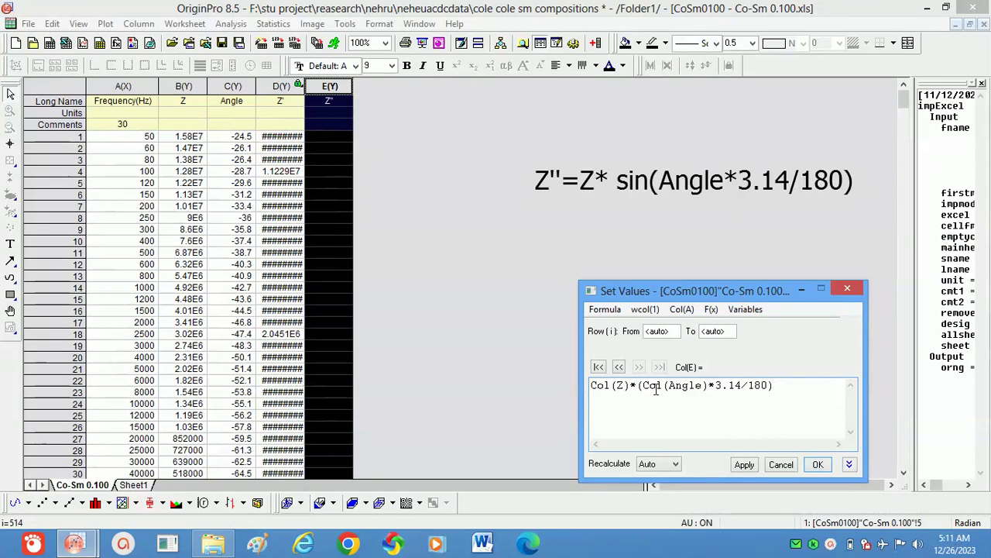
text(Sin)
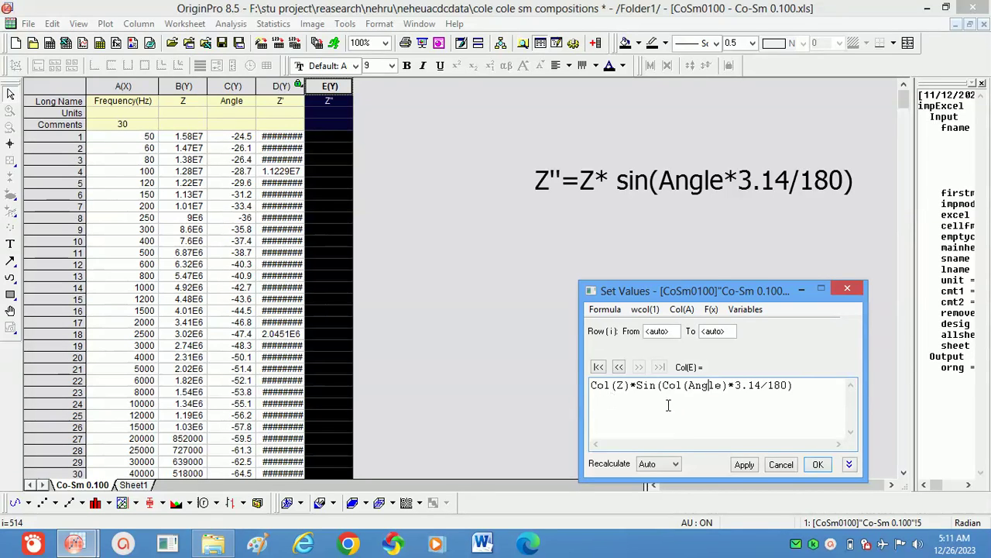
click(747, 466)
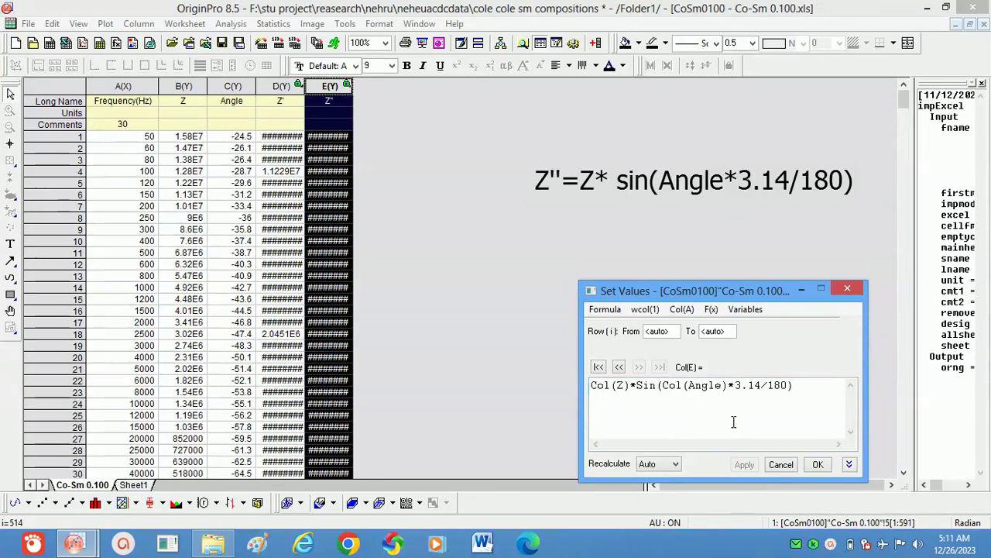
- Set recalculation of the Z'' column to Auto and confirm the column-values formula
click(675, 464)
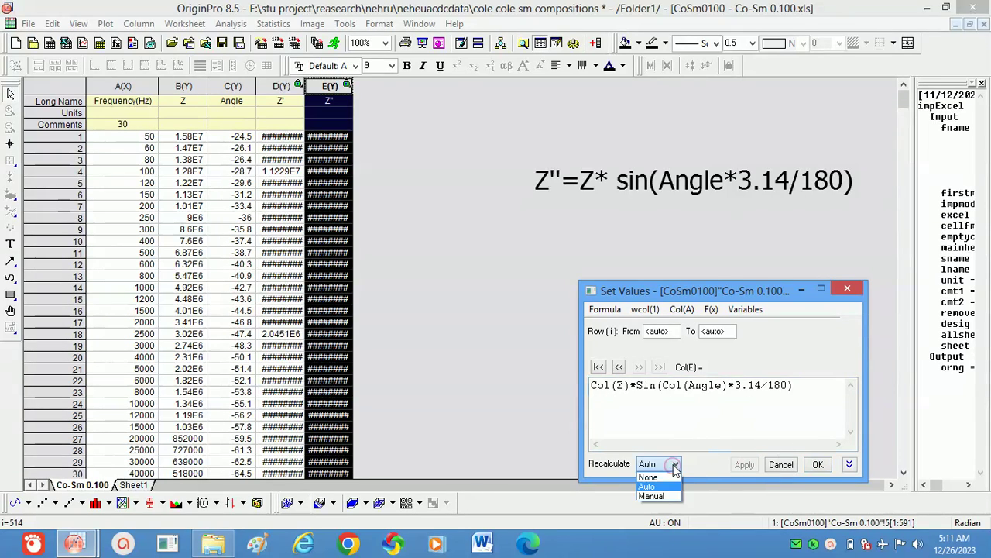
click(664, 484)
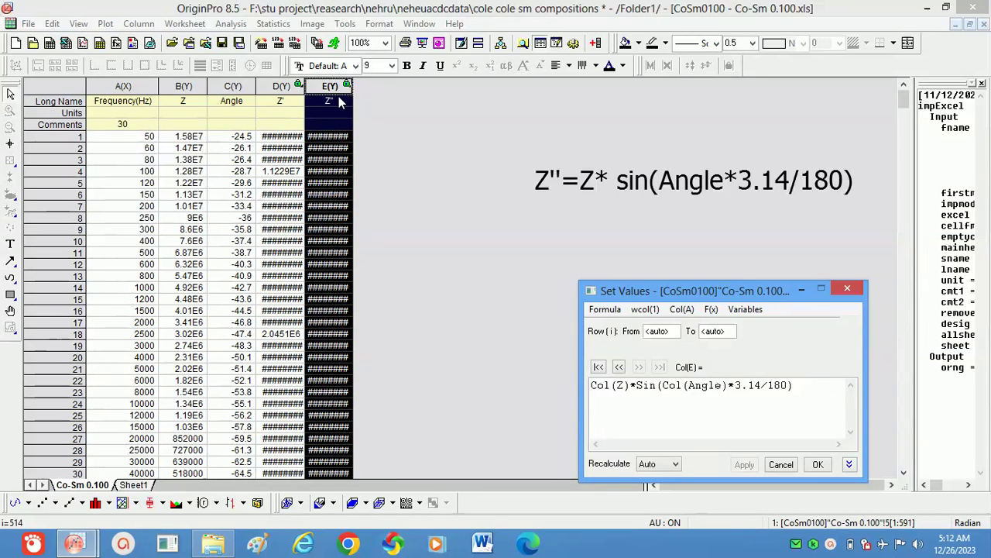
click(671, 463)
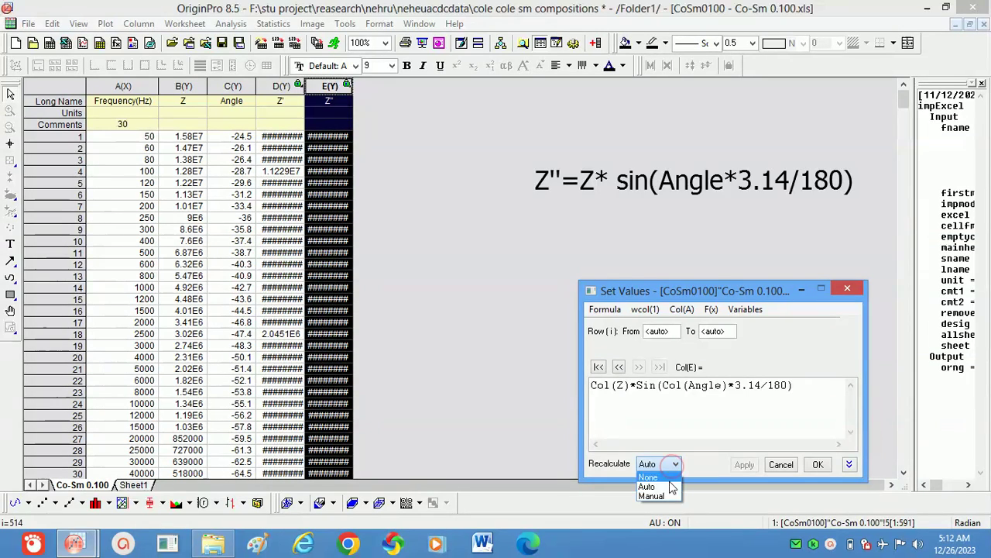
click(670, 486)
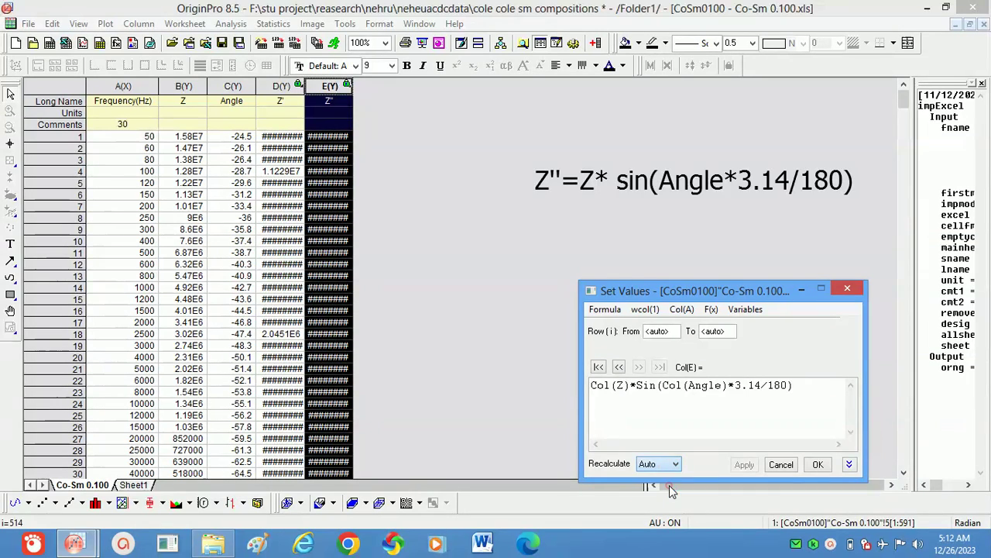
click(819, 465)
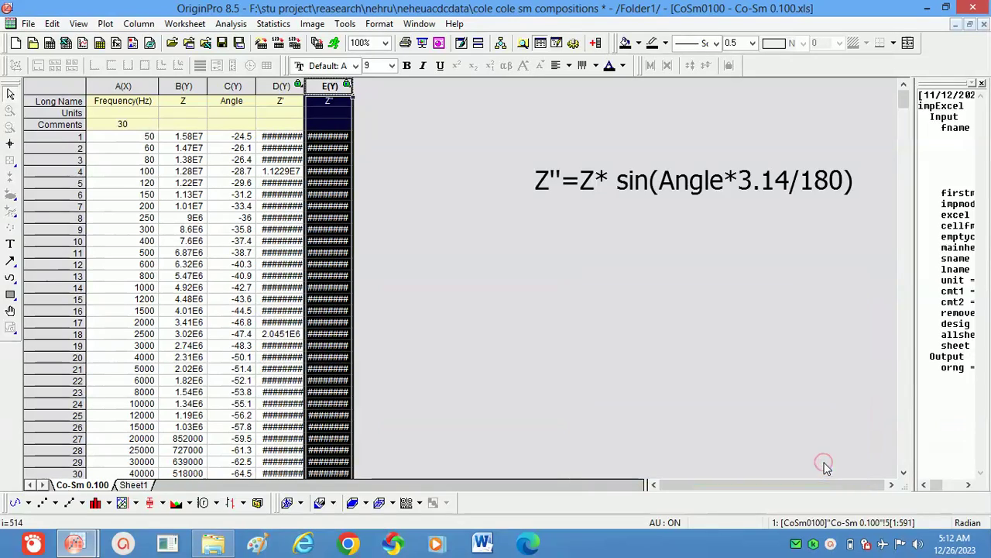
- Add columns F, G and H after the Z'' column and give F and G the long names Y' and Y''
right_click(329, 87)
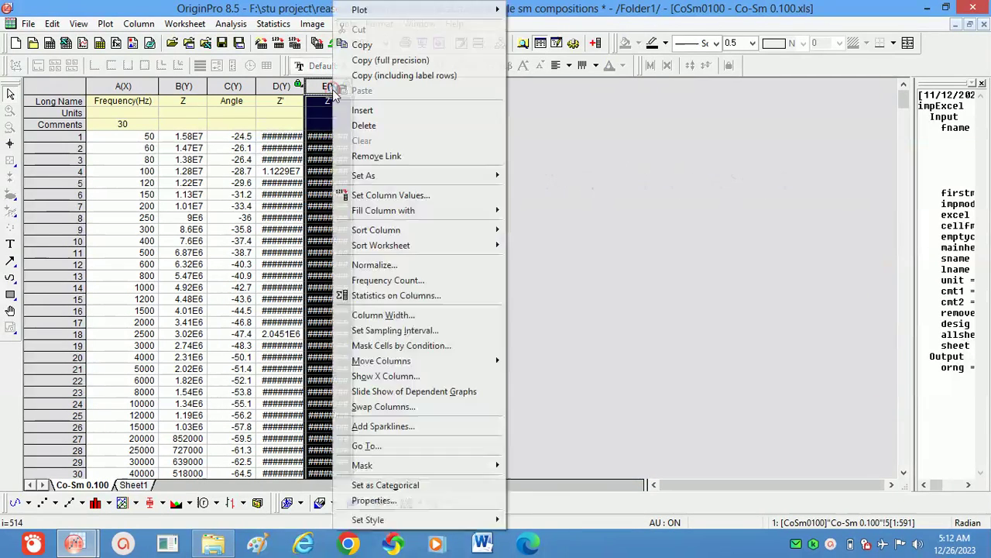
click(379, 111)
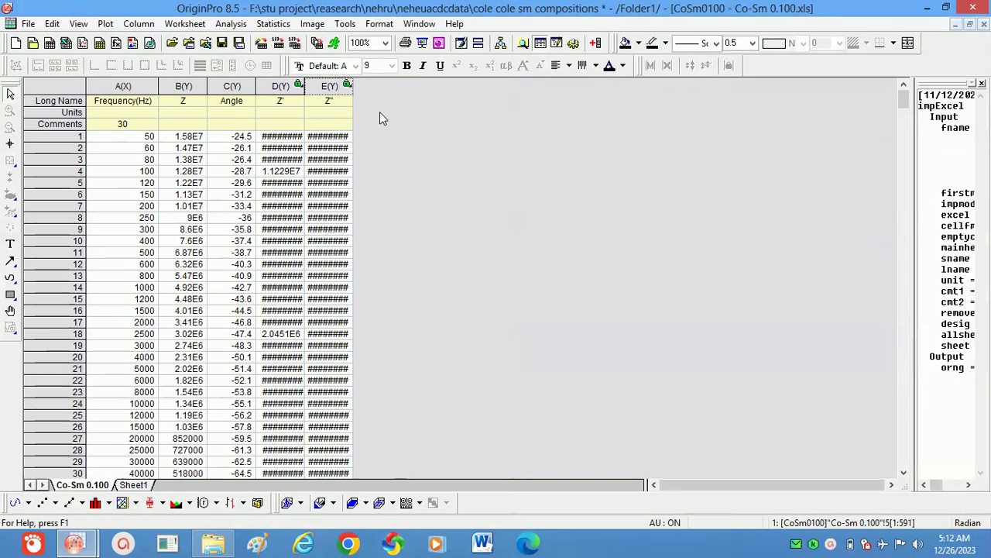
click(426, 102)
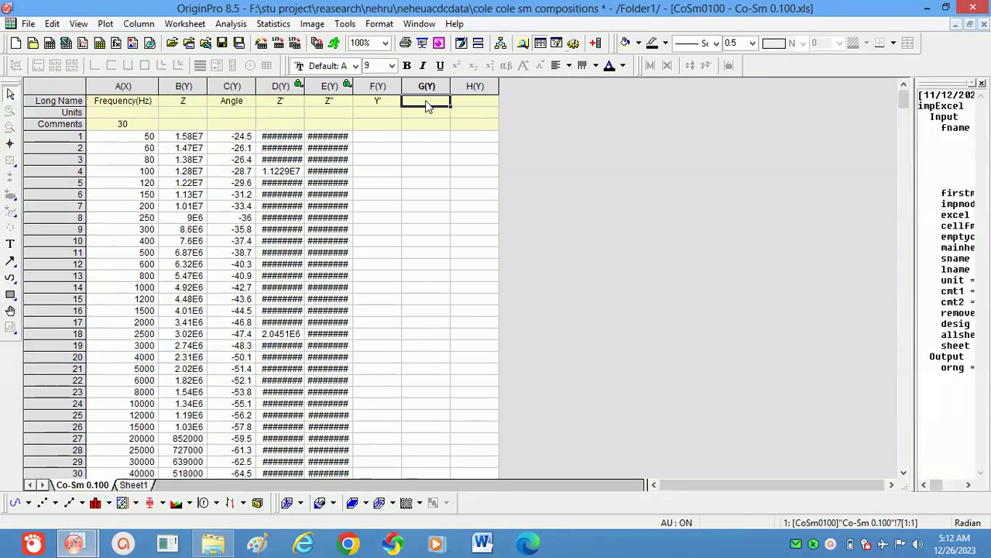
click(426, 101)
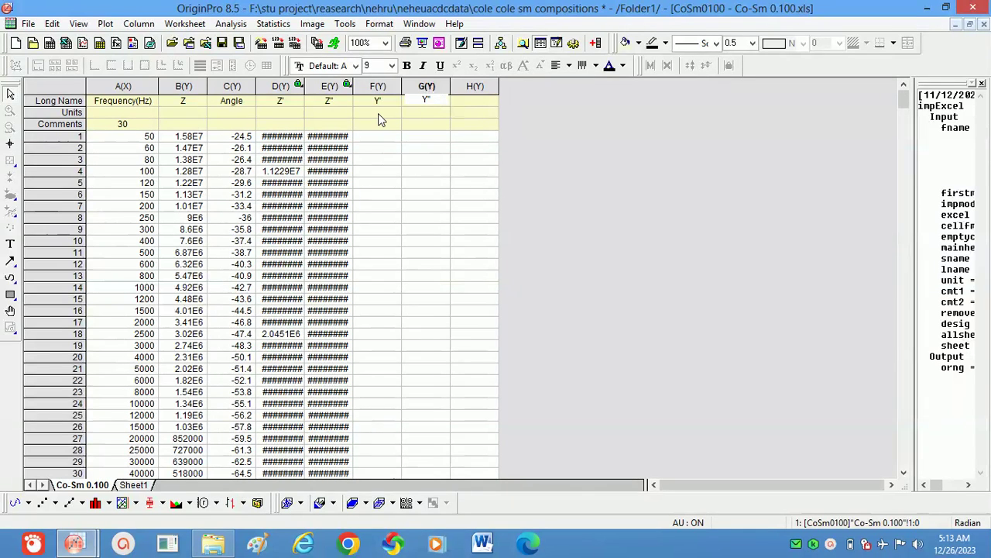
- Fill the Y' column with the formula Col(Z')/((Col(Z')^2)+(Col(E)^2)) and apply it
click(378, 86)
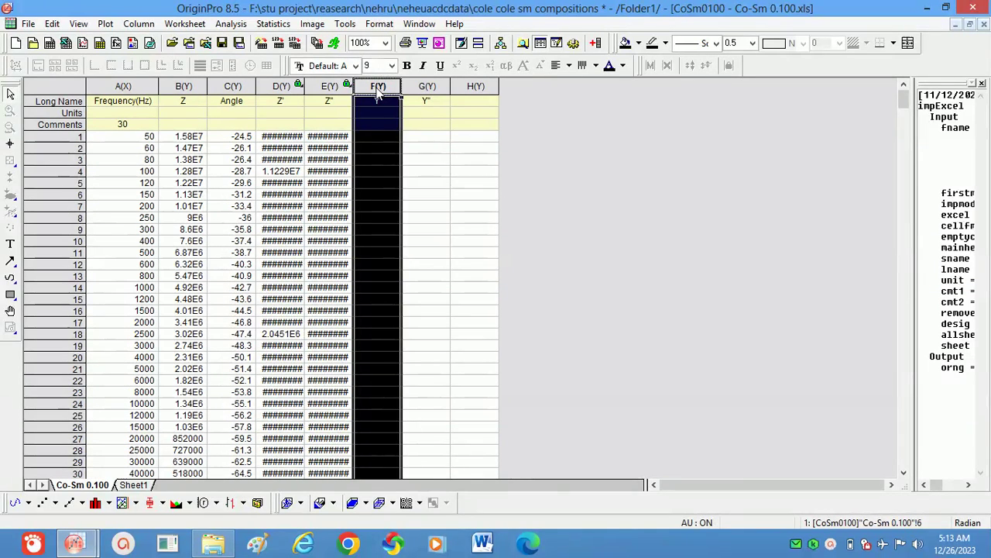
right_click(378, 91)
click(435, 198)
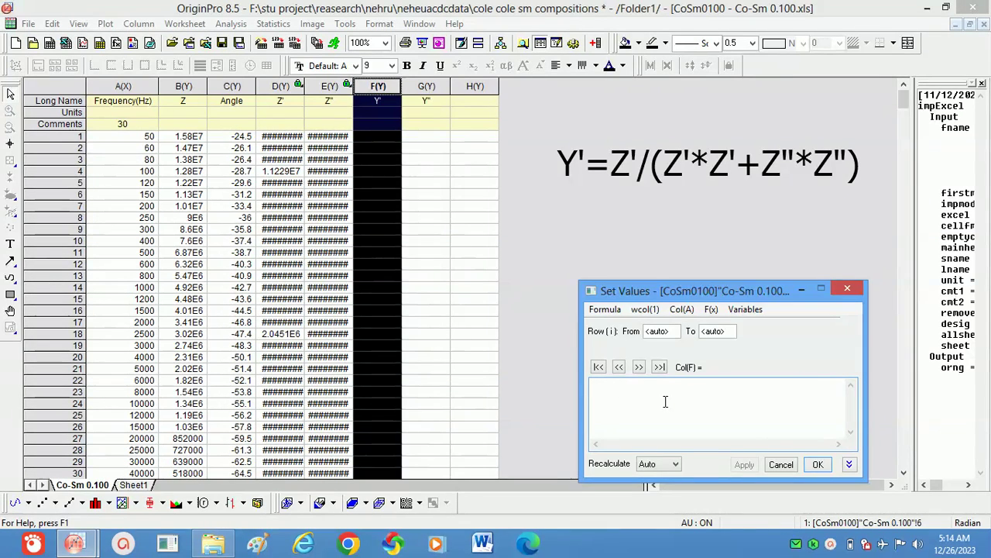
text(Col(Z')/((Col(z')^2)+(Col(Z'')^2)))
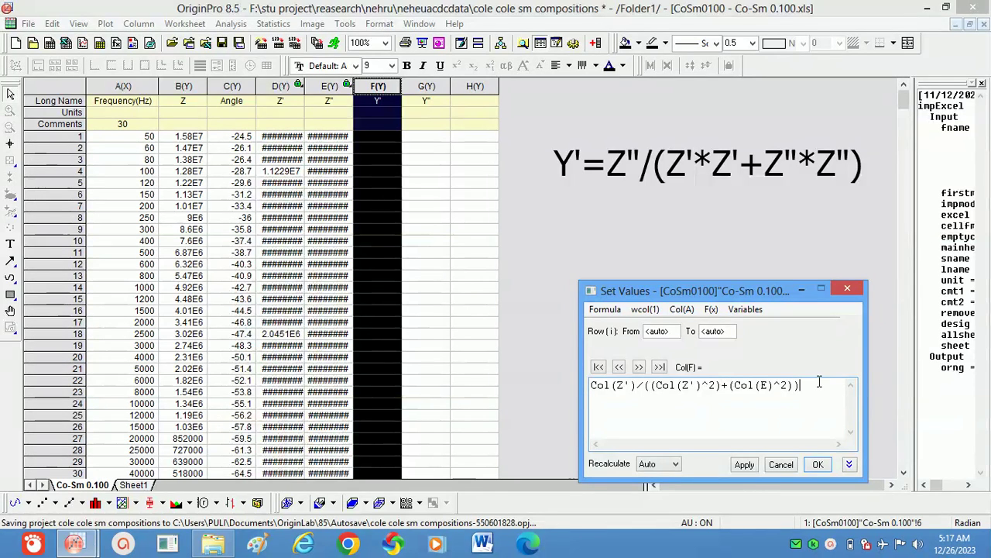
click(745, 465)
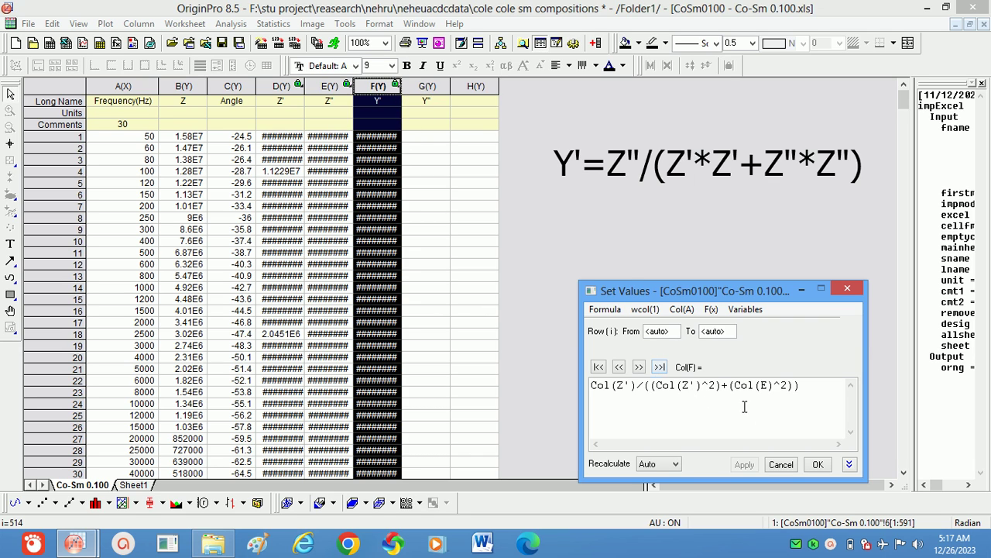
- Copy the Y' column's formula into the column-values formula of the Y'' column
drag(808, 385, 588, 387)
key(ctrl+c)
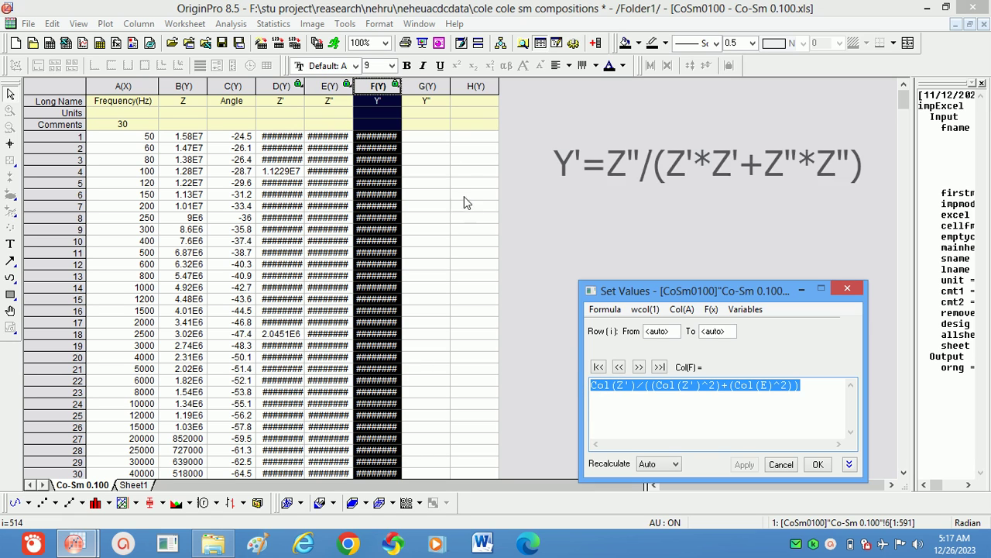
click(427, 87)
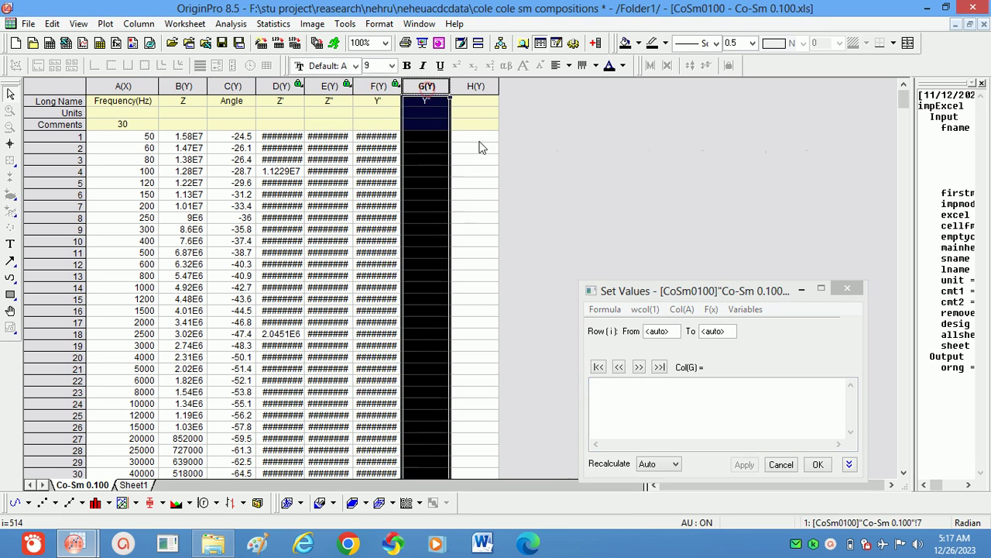
click(663, 397)
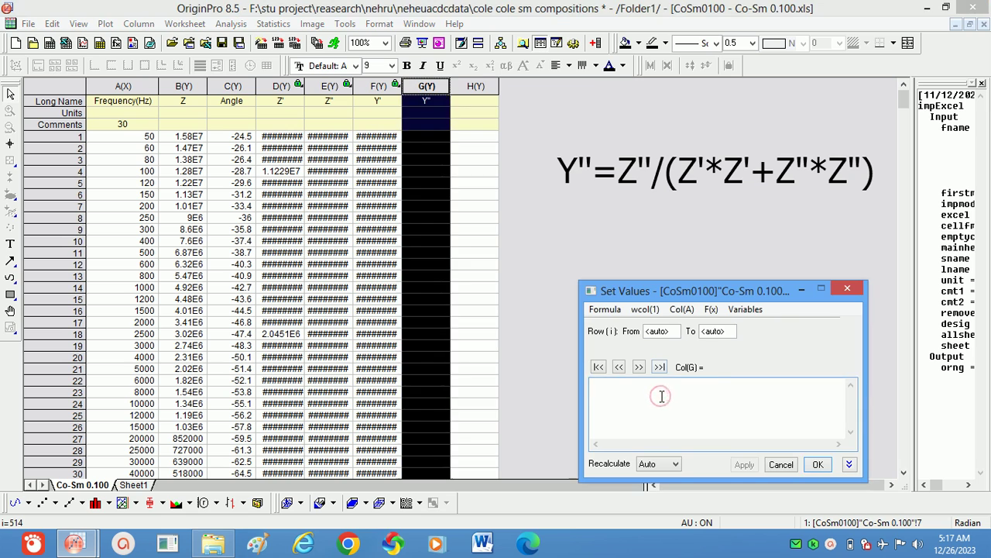
key(ctrl+v)
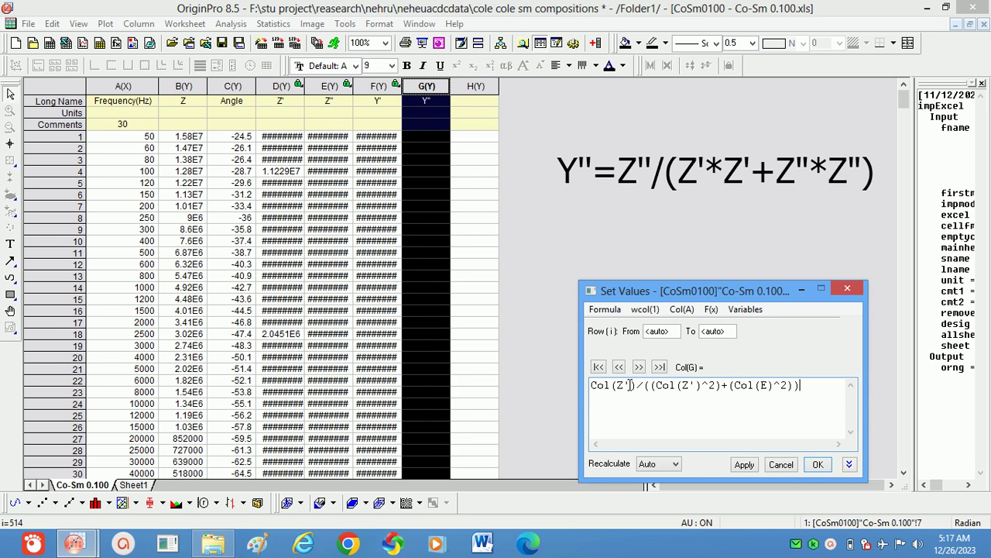
- Replace the numerator of the Y'' formula with the Z'' column, Col(E), and apply the formula
click(629, 385)
drag(636, 385, 595, 385)
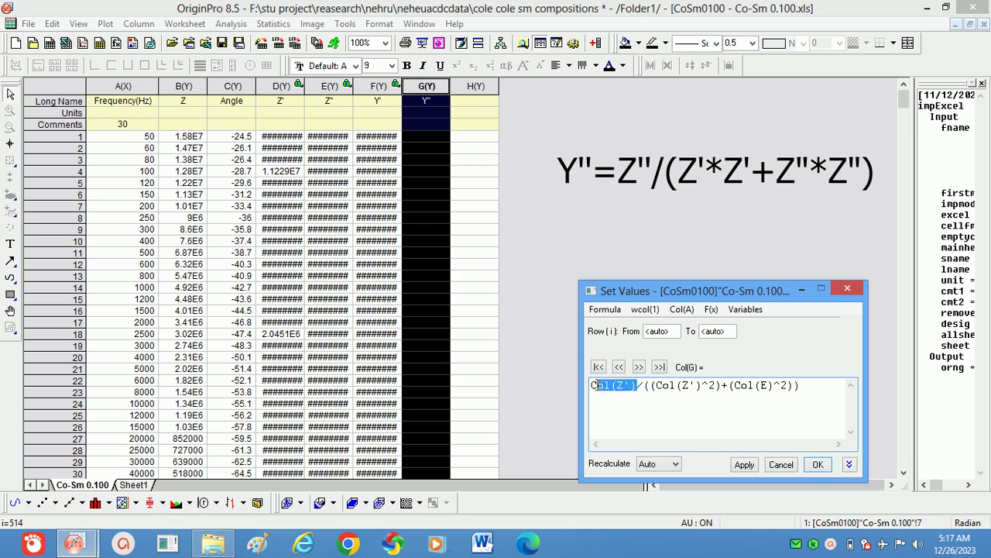
click(683, 309)
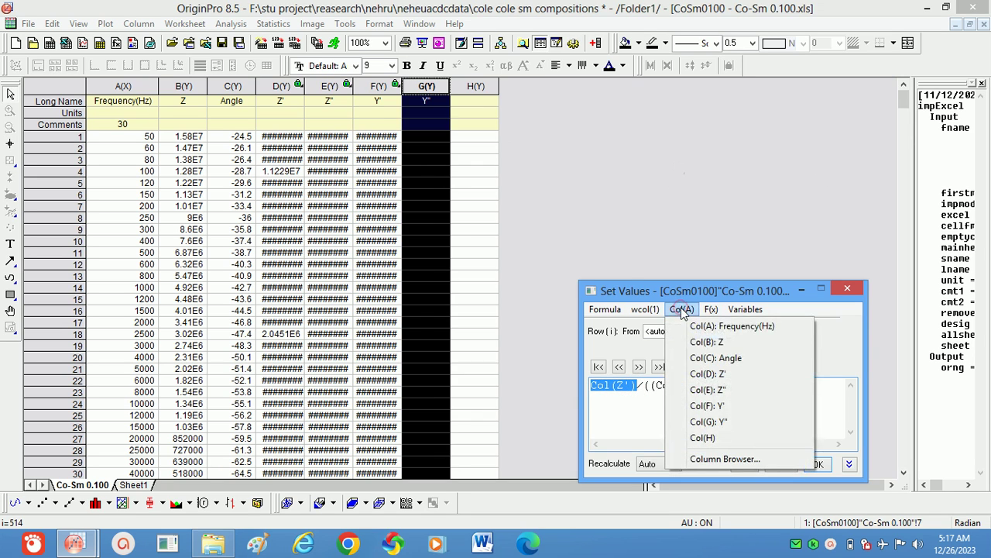
click(720, 391)
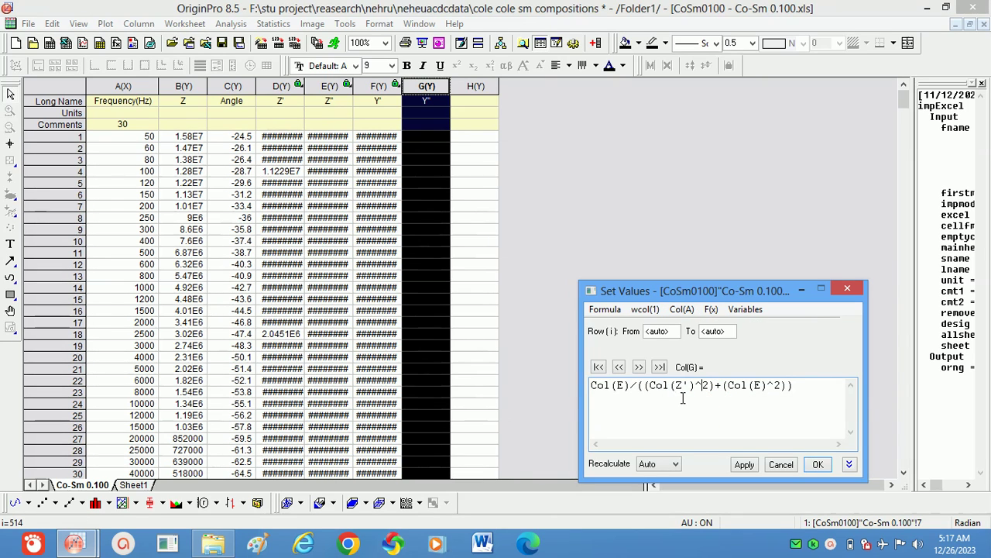
click(745, 464)
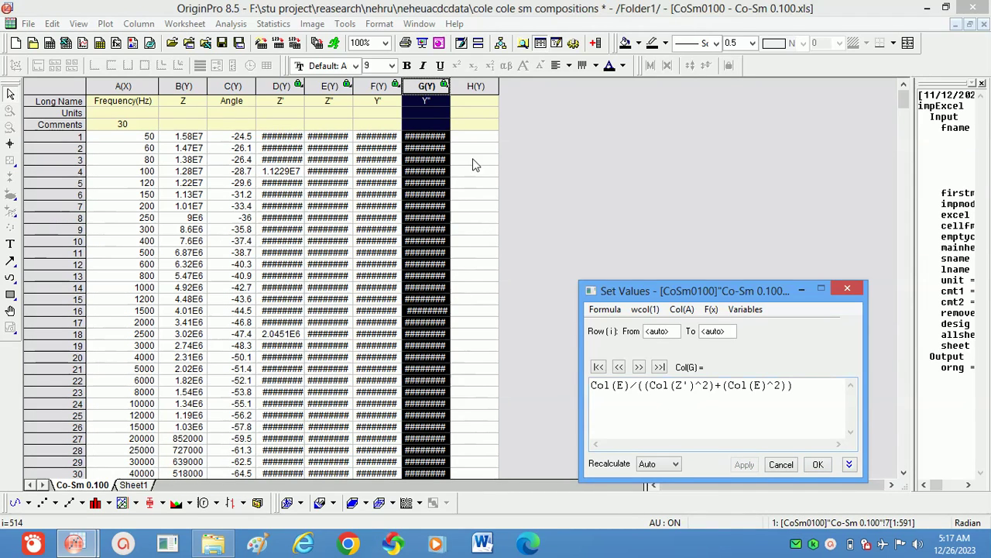
- Name column H sac and fill it with the formula Col(Y')*0.209/1.328, confirming the values
click(475, 86)
click(682, 309)
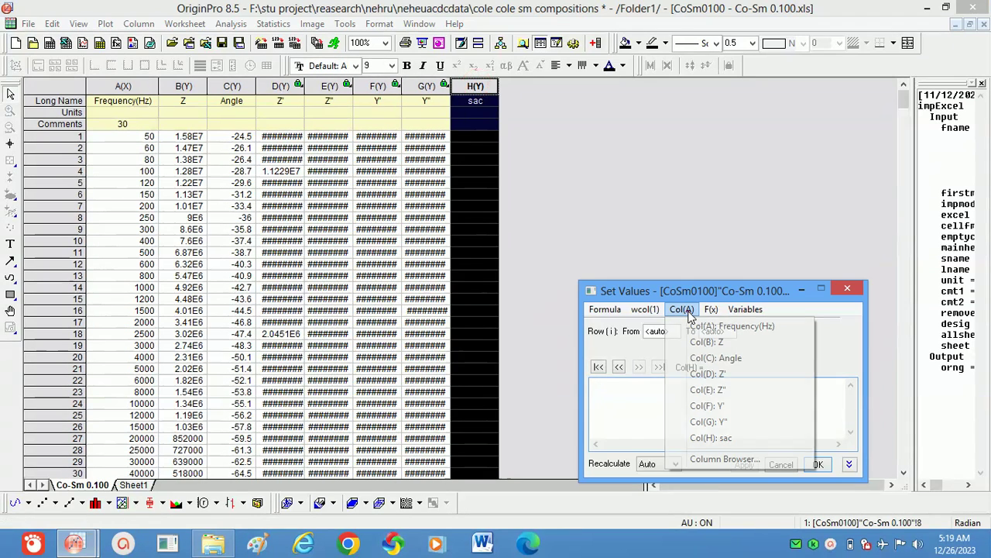
click(716, 404)
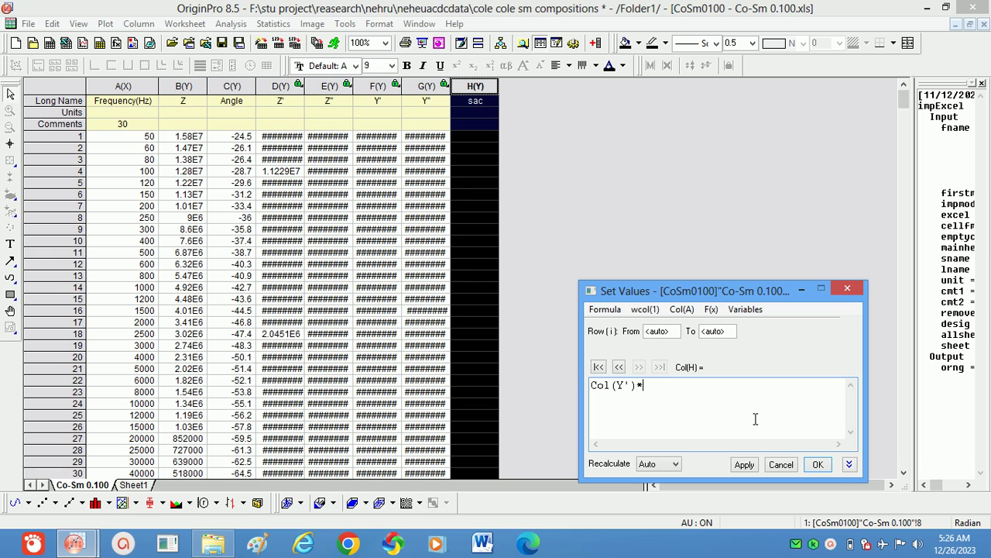
text(0.209/1.328)
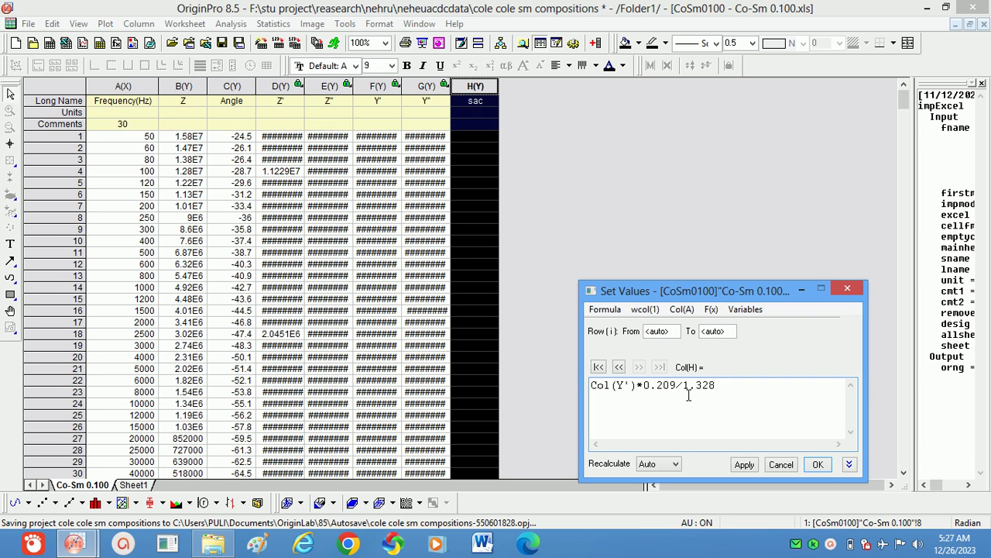
click(744, 466)
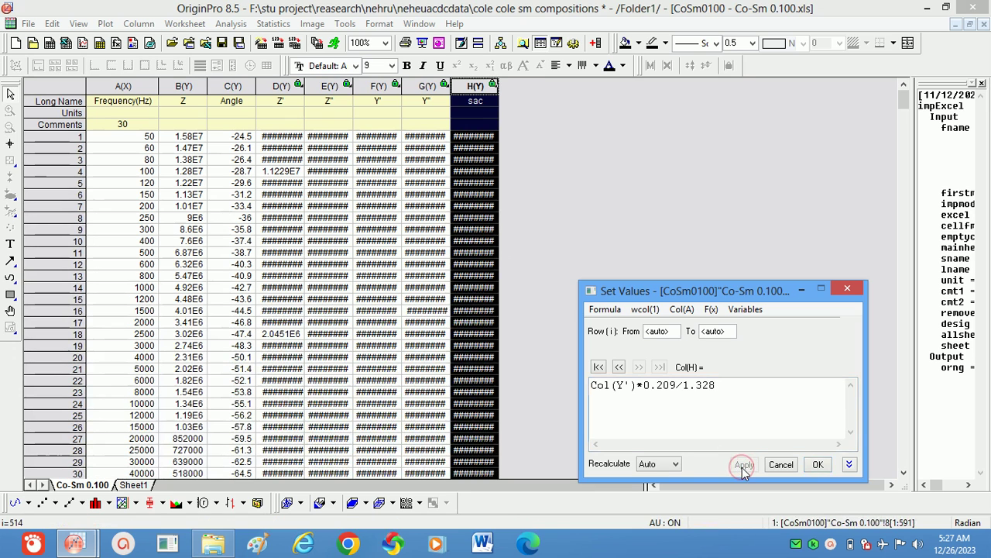
click(818, 465)
- Give the empty columns I and J the long names M' and M''
click(524, 101)
text(M')
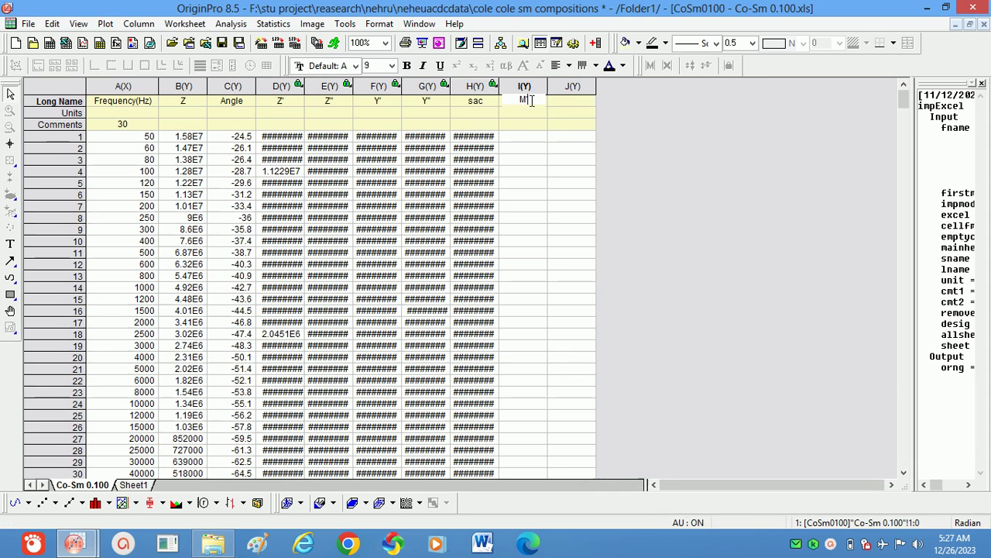
click(571, 105)
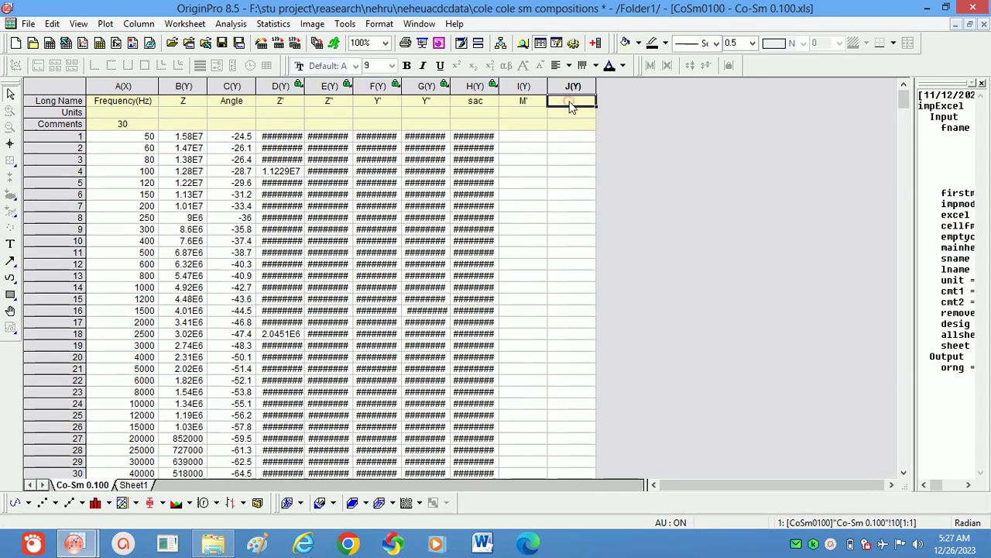
text(M)
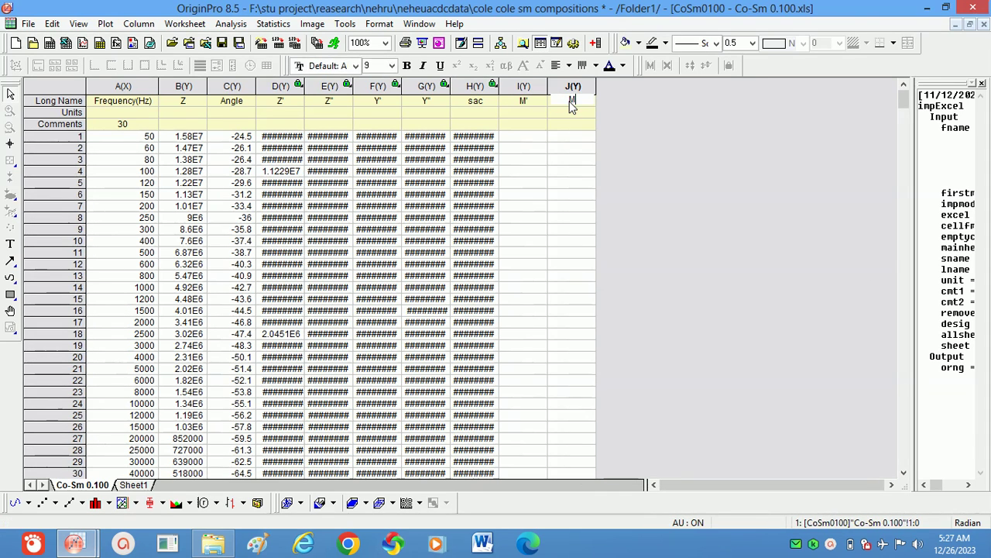
text('')
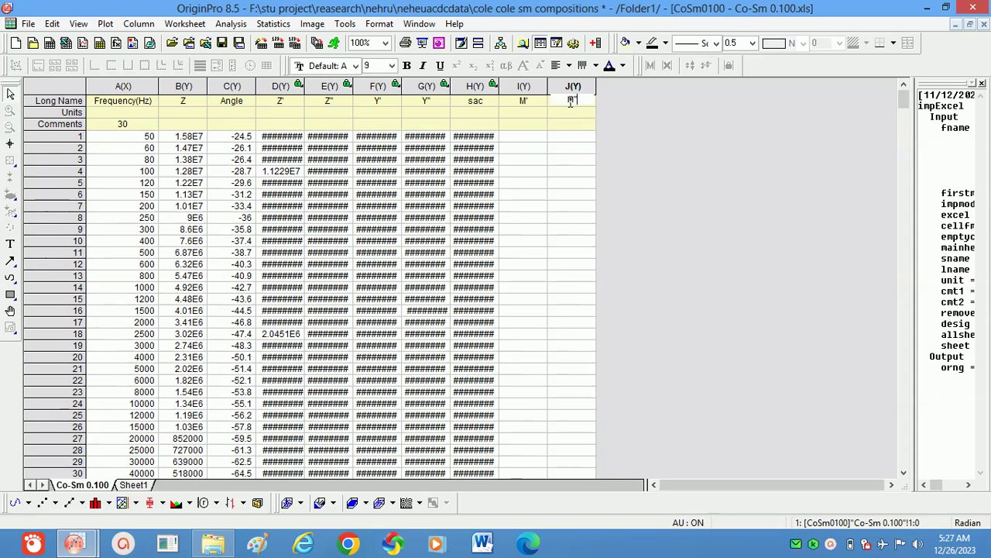
key(BackSpace)
- Paste the modulus formula ending in *8.854187819E-14*Col(Z'')*1.37/.09 into the column-values formula of the M' column
click(523, 86)
key(ctrl+q)
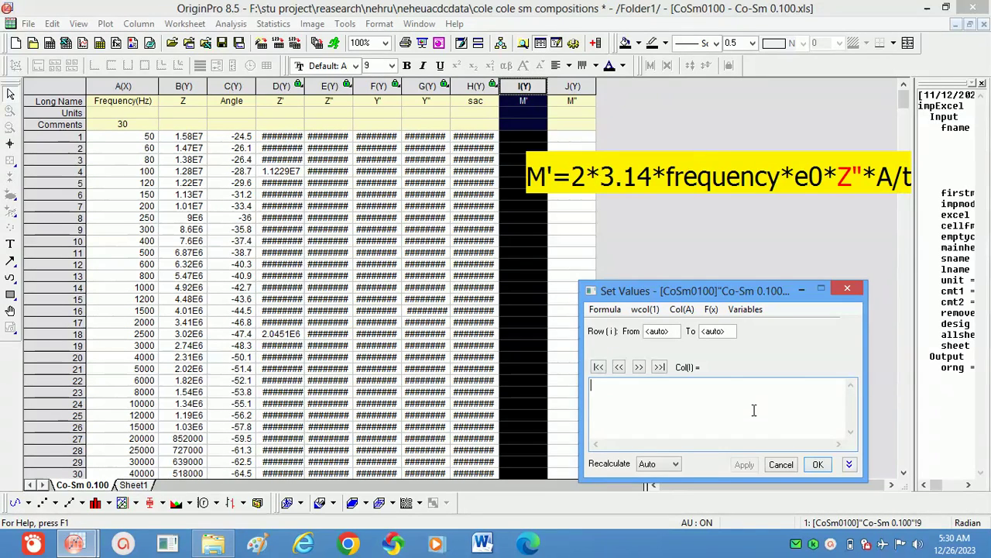
key(ctrl+v)
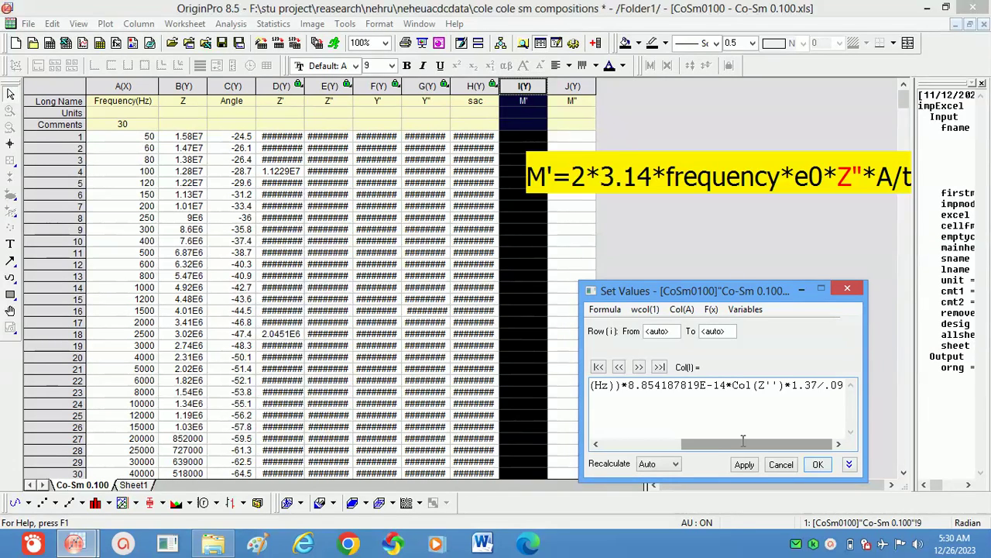
- Change the closing constants of the M' formula to 1.328/.209 and apply it
click(816, 390)
key(BackSpace)
key(BackSpace)
text(328)
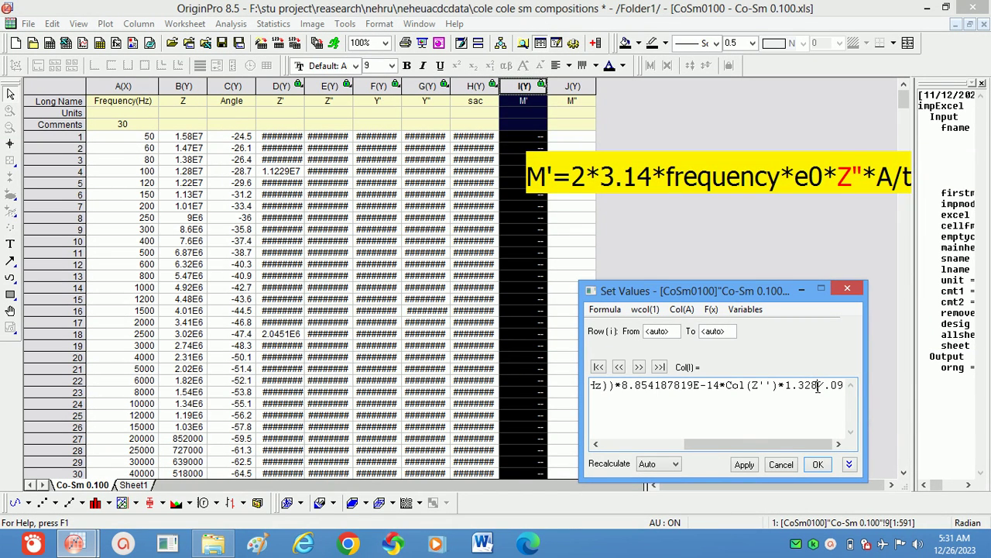
click(842, 384)
key(BackSpace)
key(BackSpace)
text(20)
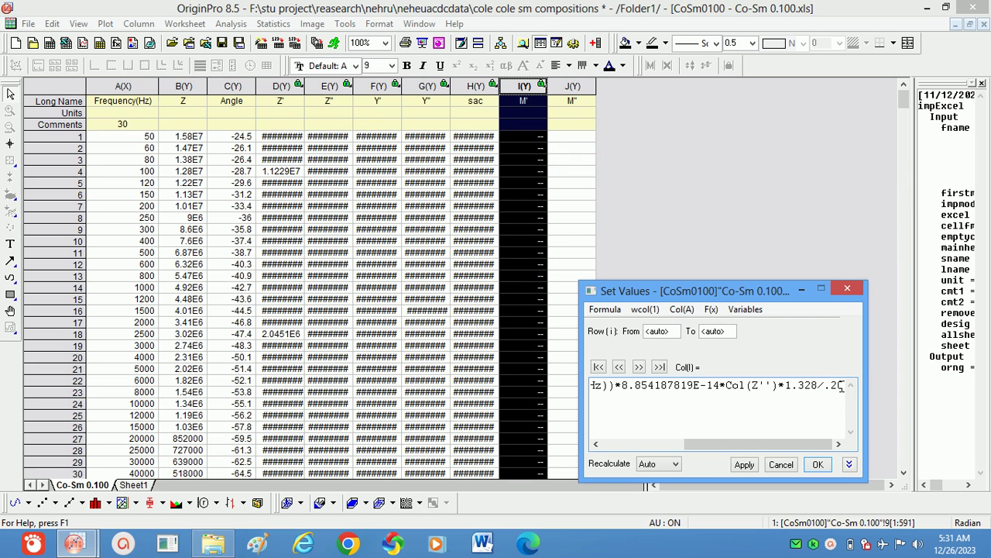
text(9)
click(745, 465)
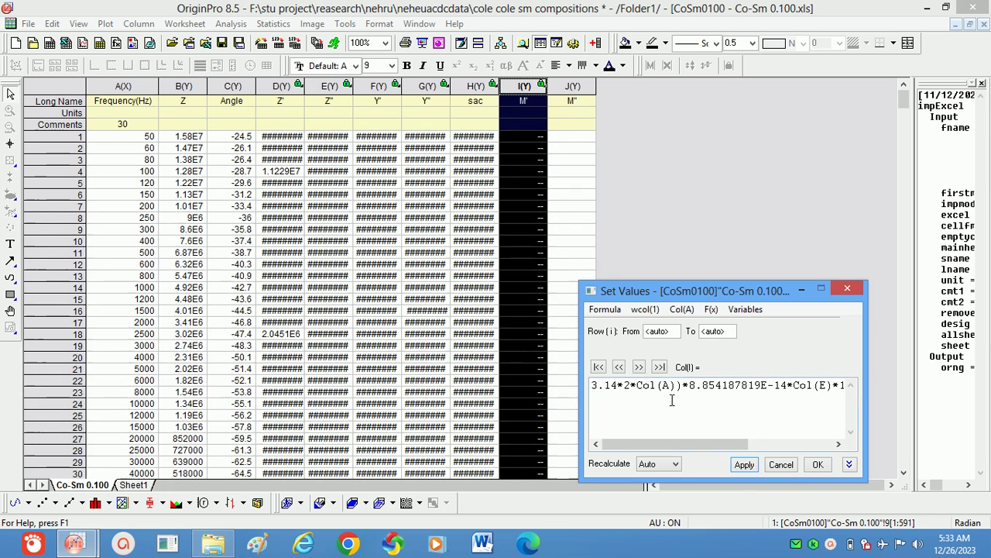
- Remove the surplus closing parenthesis after Col(A) in the M' formula and apply it again
click(682, 390)
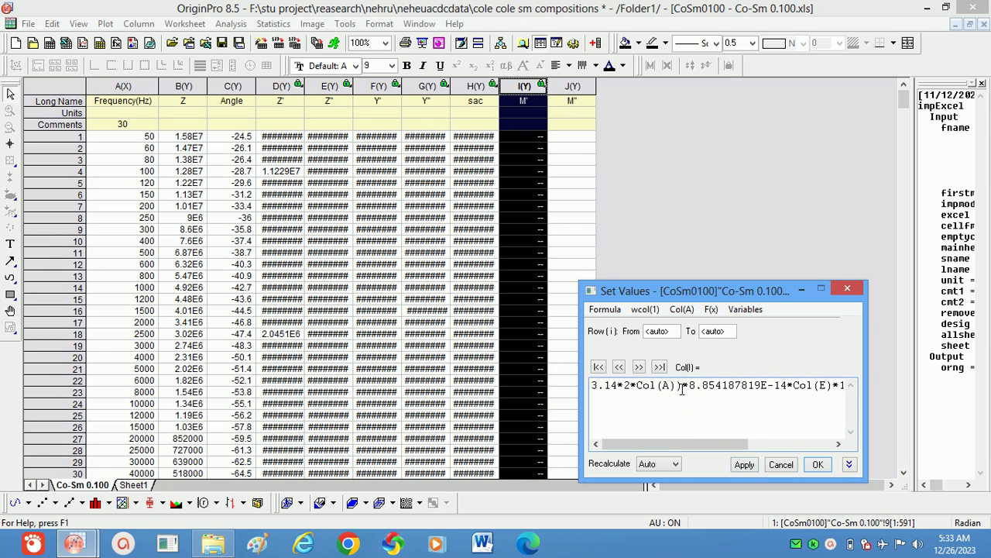
key(BackSpace)
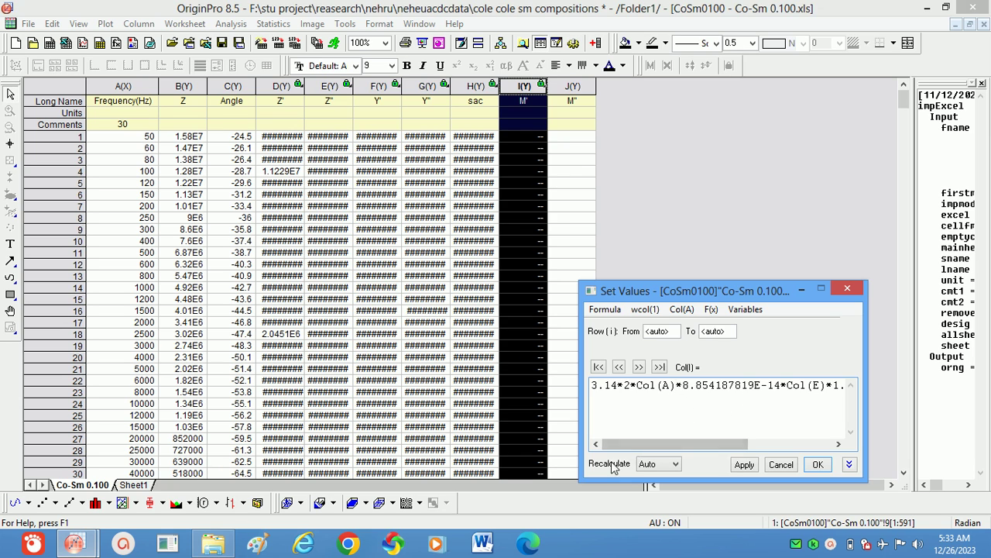
click(744, 464)
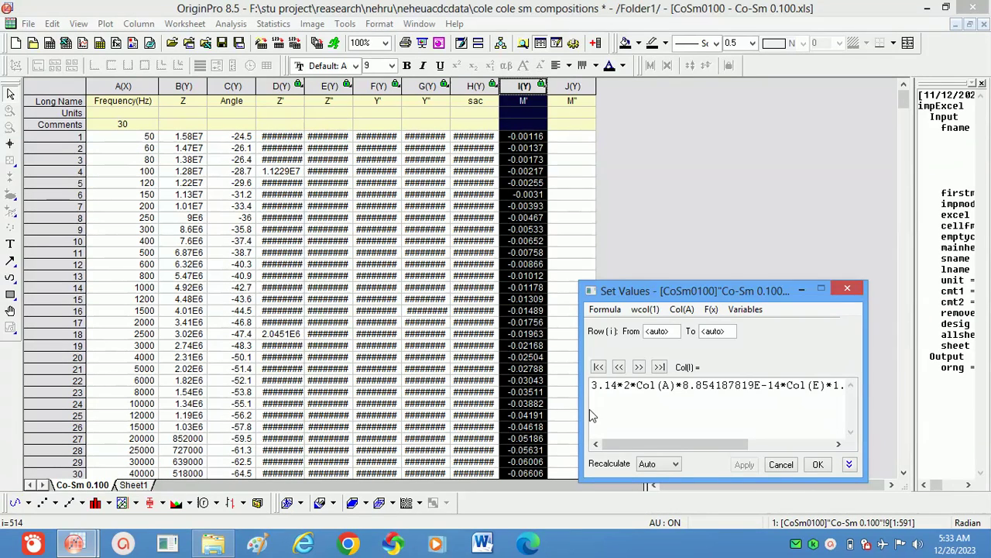
- Copy the complete M' formula into the column-values formula of the M'' column
drag(592, 389, 859, 418)
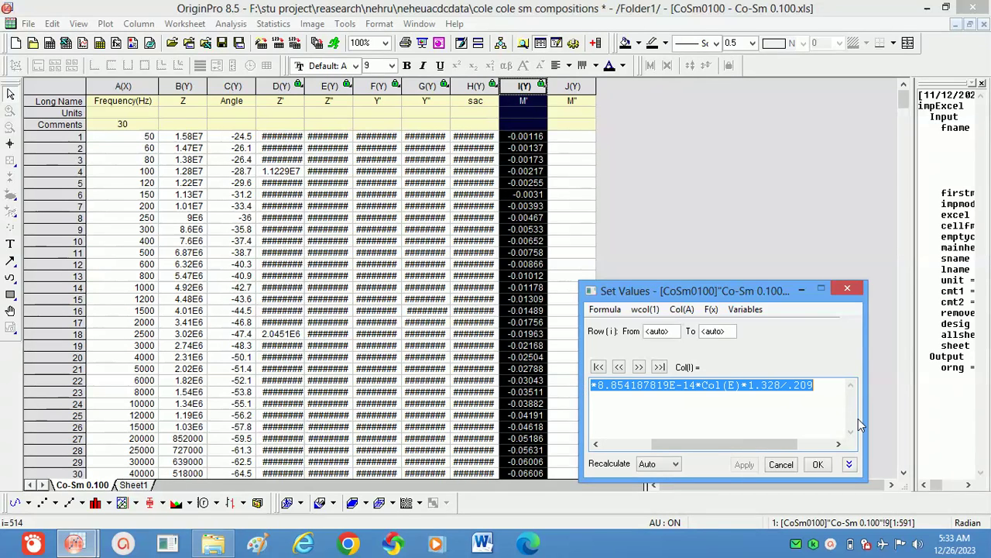
click(575, 86)
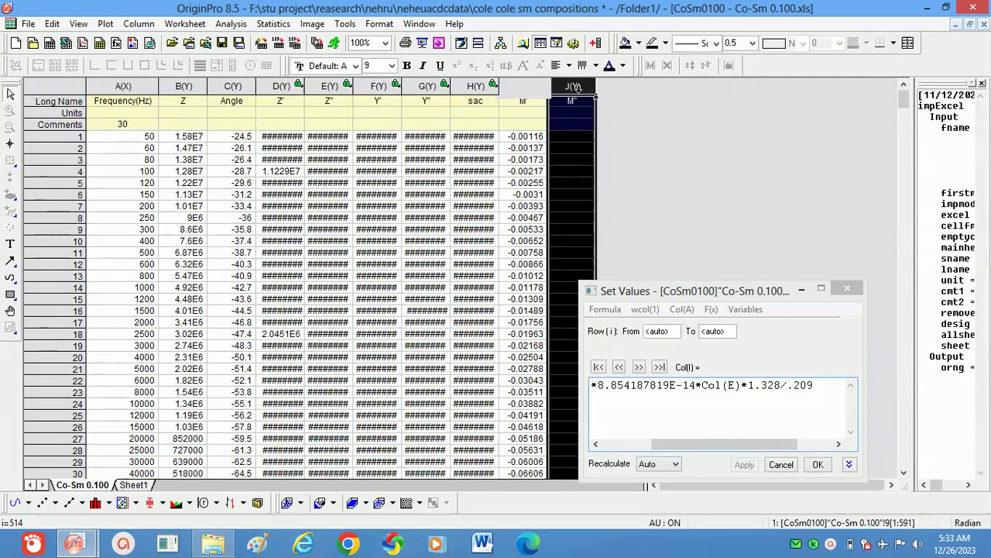
click(659, 399)
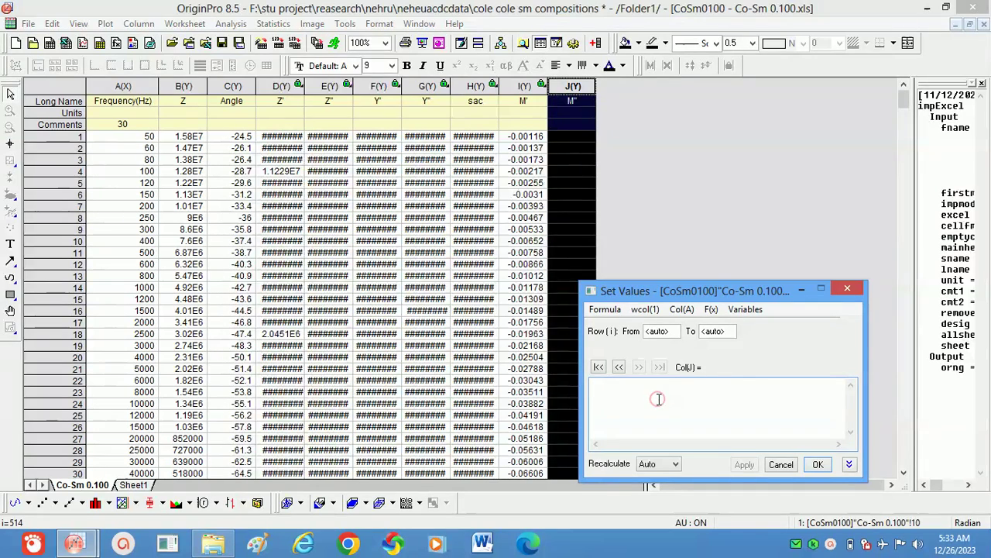
key(ctrl+v)
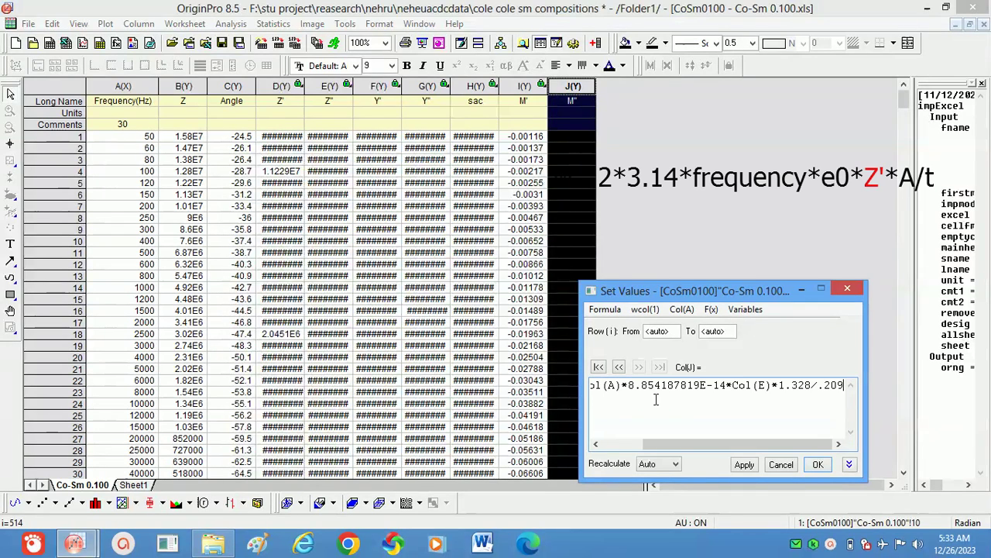
- Replace Col(E) in the M'' formula with the Z' column, Col(D), and apply the formula
double_click(767, 386)
drag(766, 385, 736, 387)
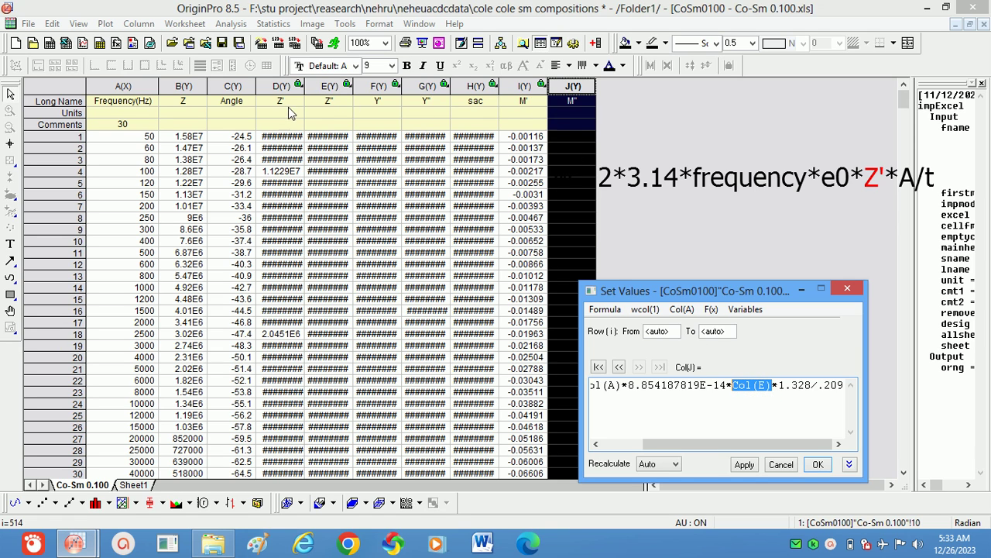
click(682, 310)
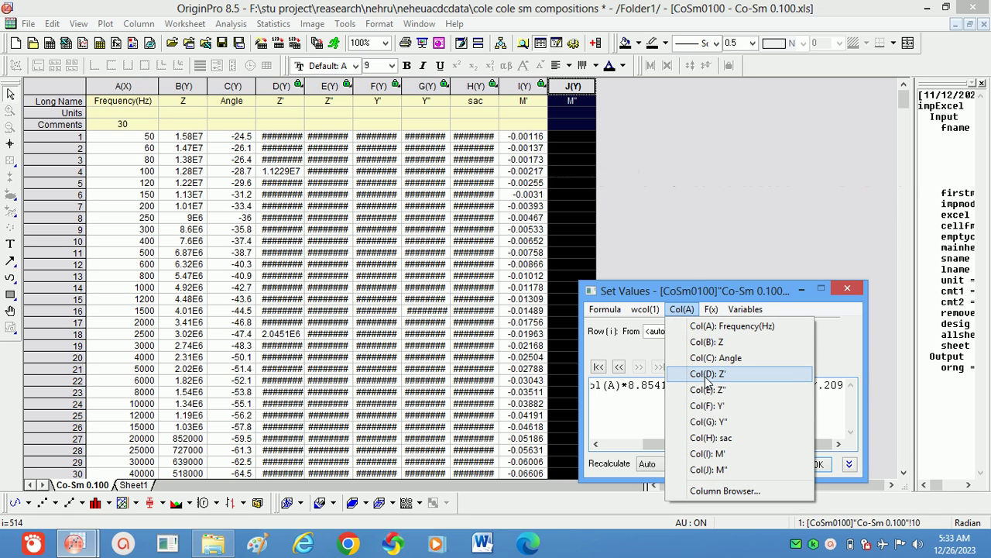
click(705, 374)
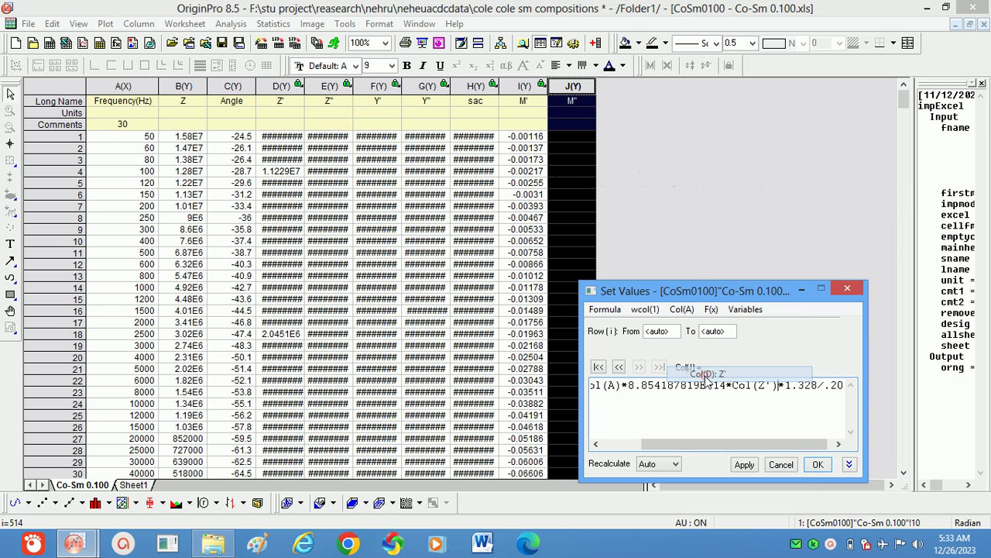
click(745, 465)
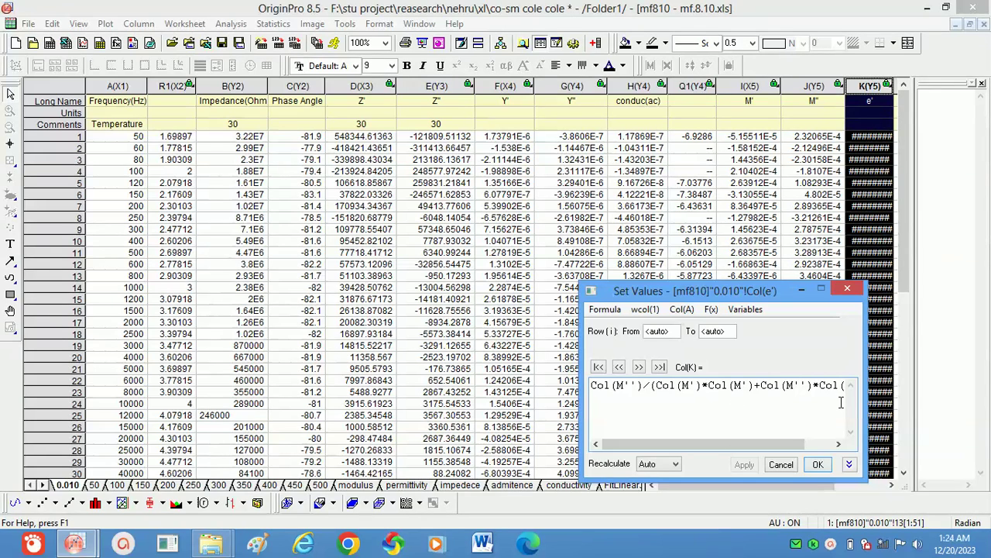
- Examine the column-values formulas of the e' and e'' columns in the 0.010 sheet of the mf810 workbook
click(839, 445)
click(839, 444)
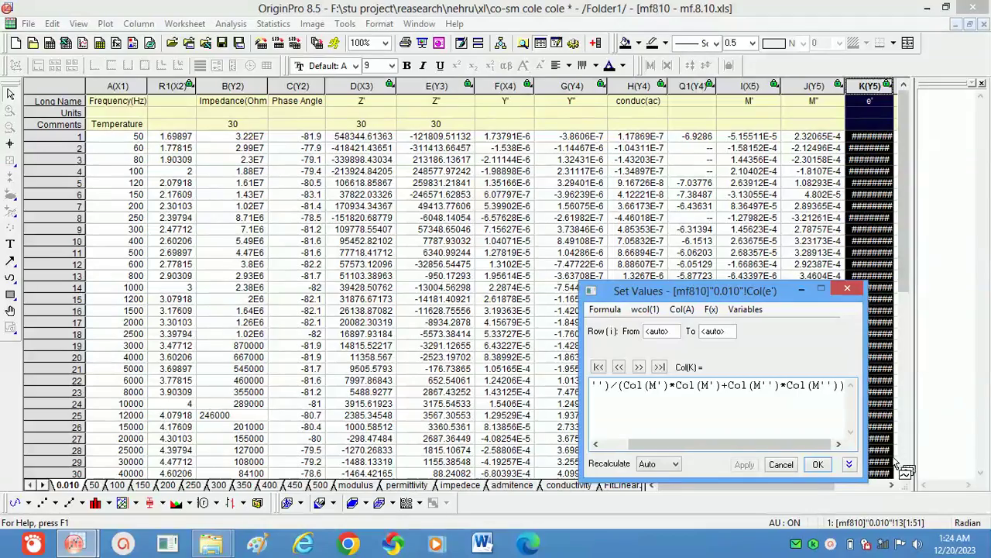
click(891, 484)
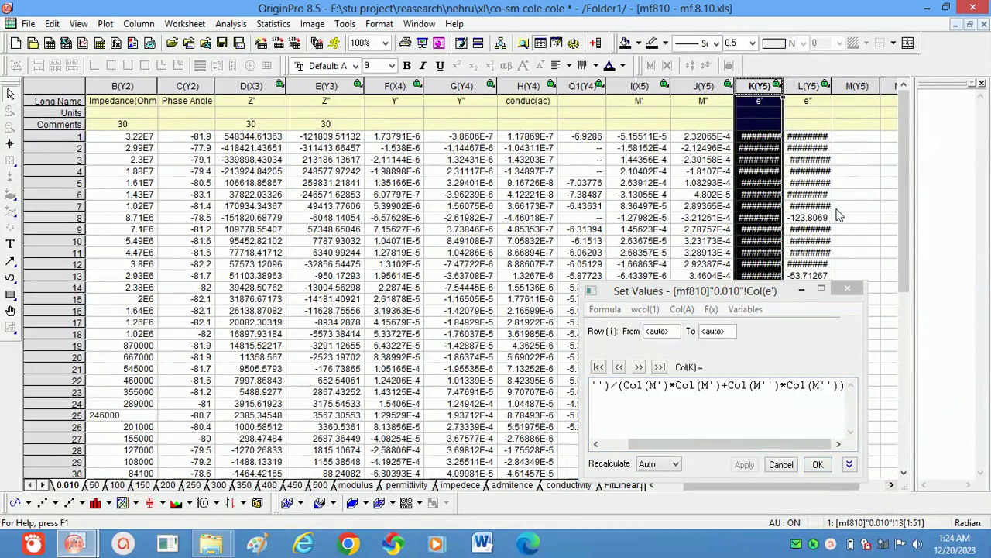
click(806, 86)
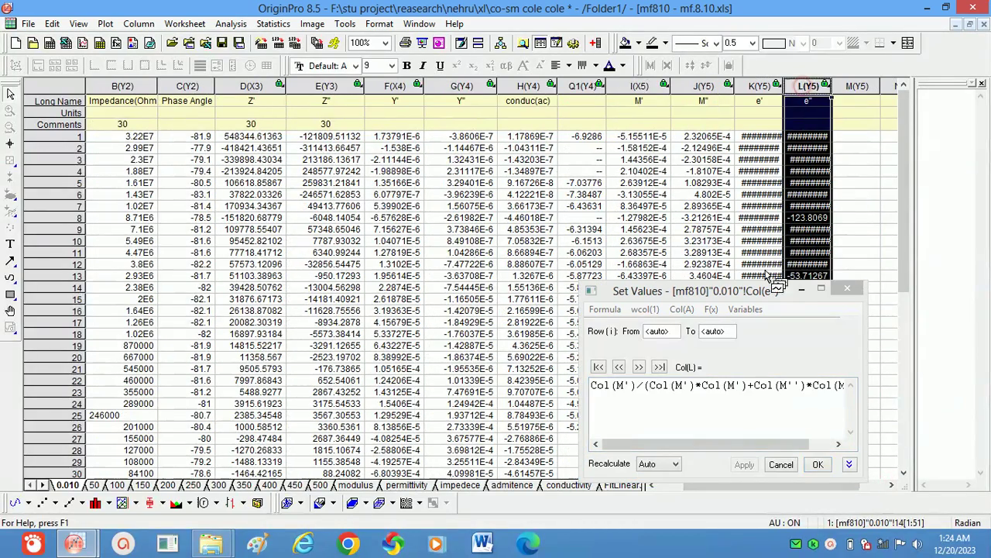